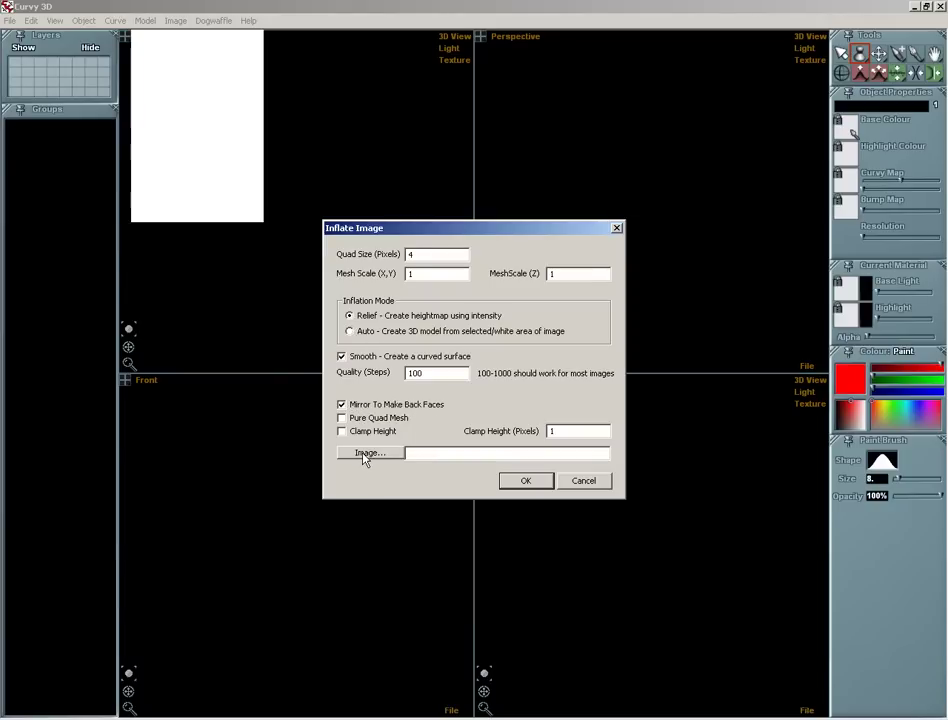
Inflate Sword.BMP into a smooth, mirrored relief mesh using a quad size of 4 and quality of 100 steps.
{"action": "left_click", "coordinate": [365, 454]}
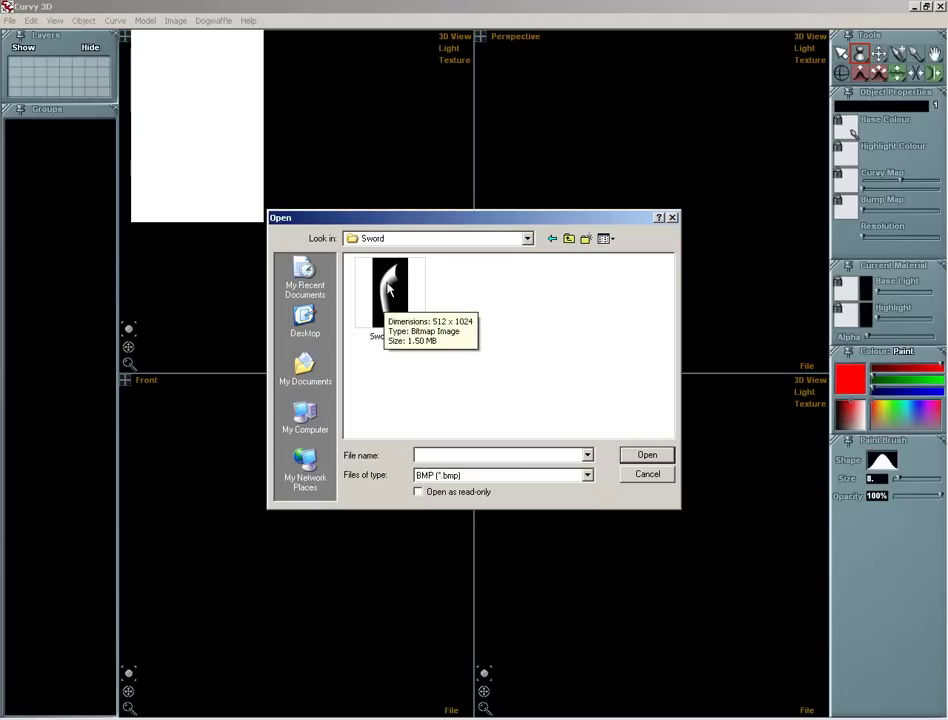
{"action": "left_click", "coordinate": [391, 300]}
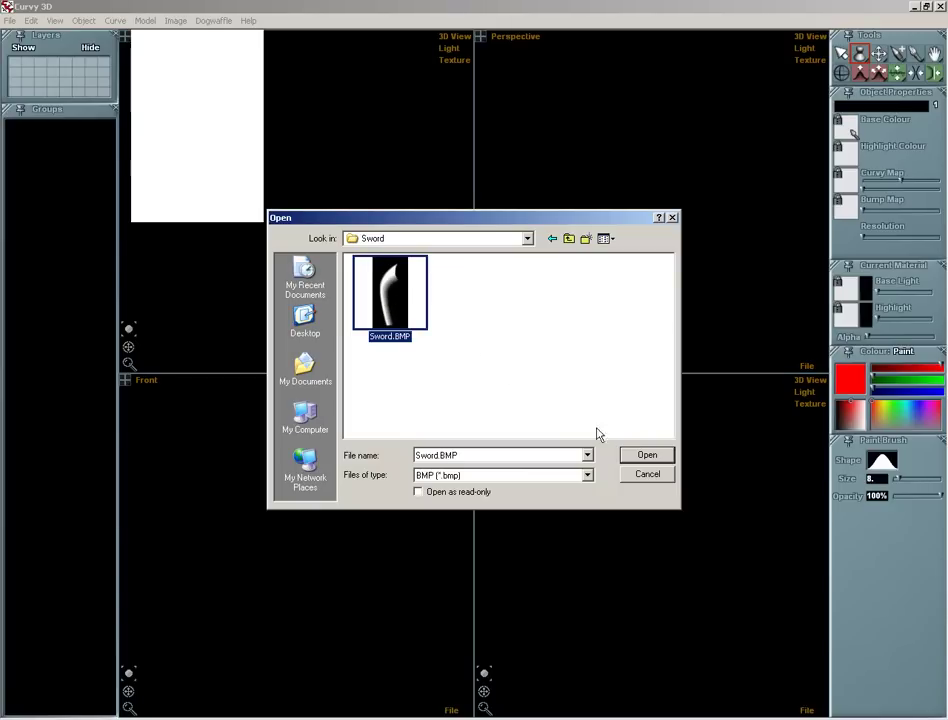
{"action": "left_click", "coordinate": [644, 456]}
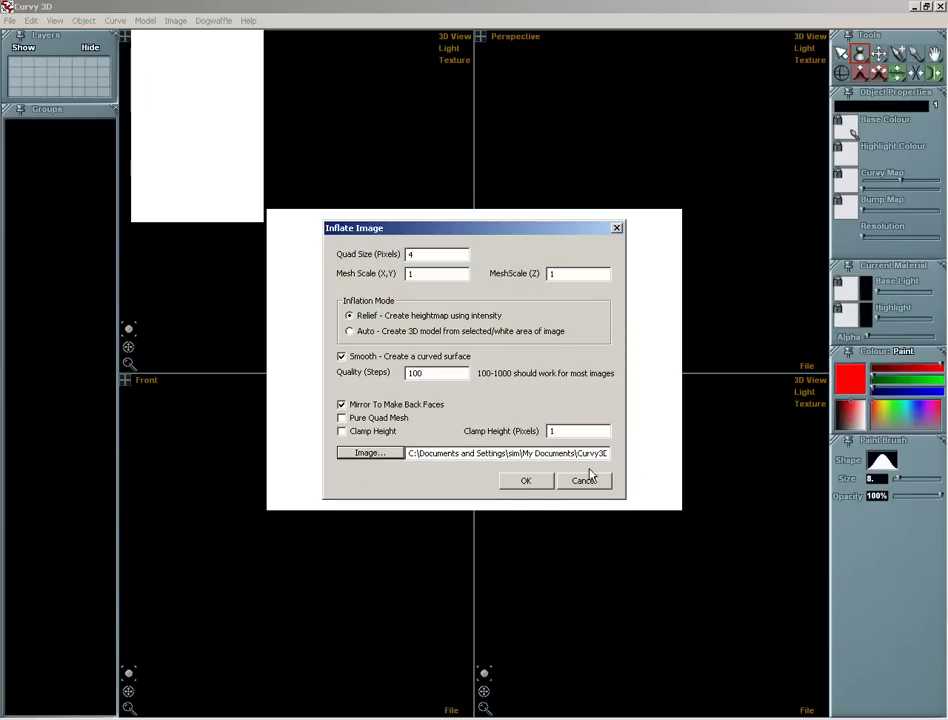
{"action": "left_click", "coordinate": [526, 484]}
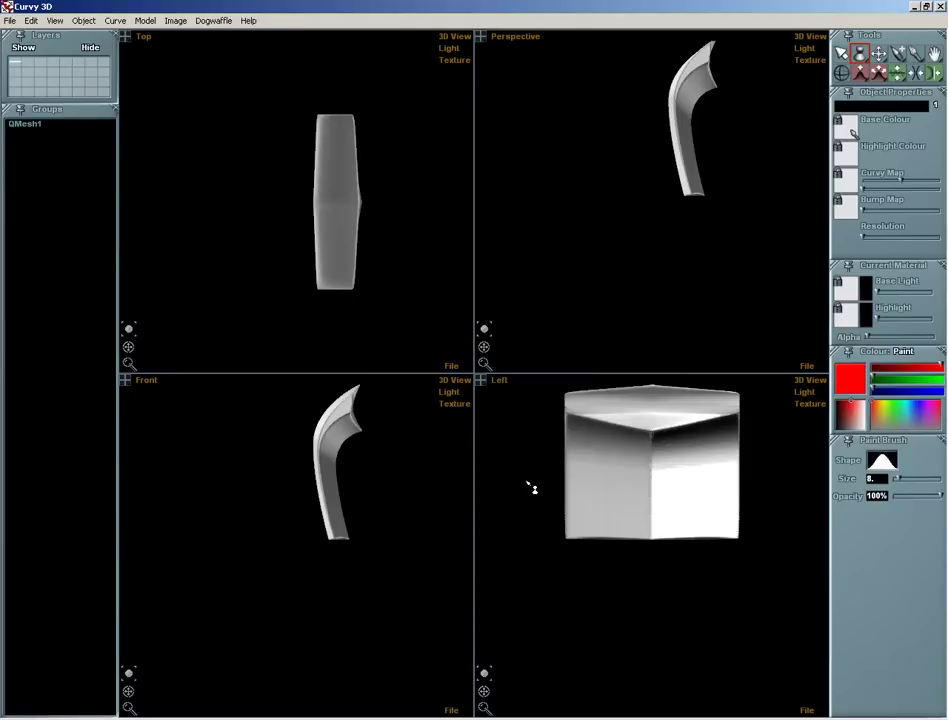
Select the sword mesh and scale its depth down to a thin blade in the Left view.
{"action": "left_click", "coordinate": [650, 473]}
{"action": "key", "text": "ctrl"}
{"action": "left_click", "coordinate": [652, 463]}
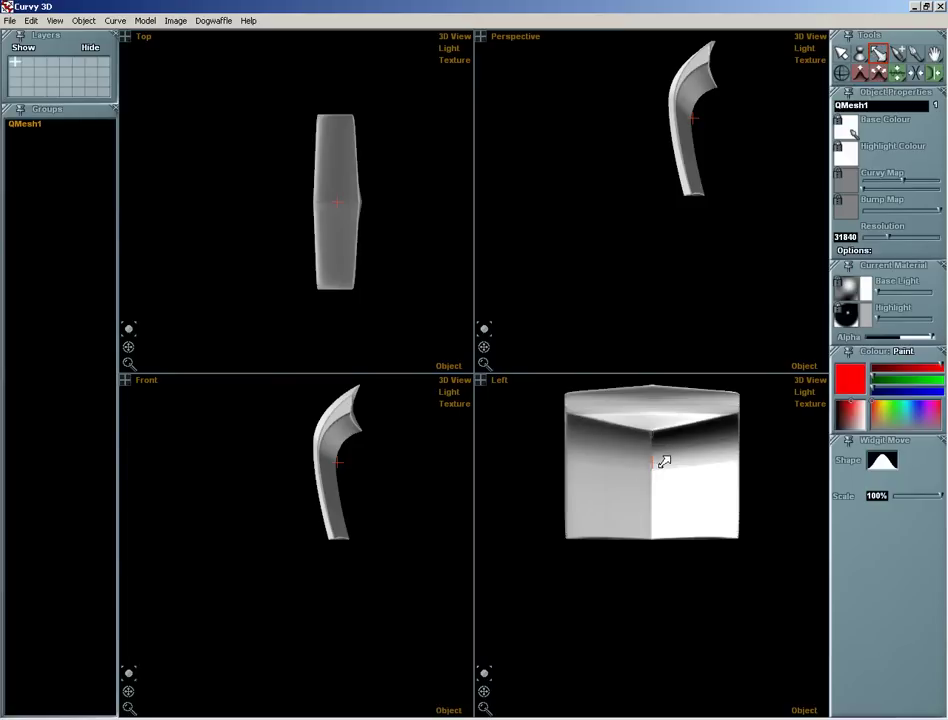
{"action": "left_click_drag", "start_coordinate": [656, 458], "coordinate": [518, 465]}
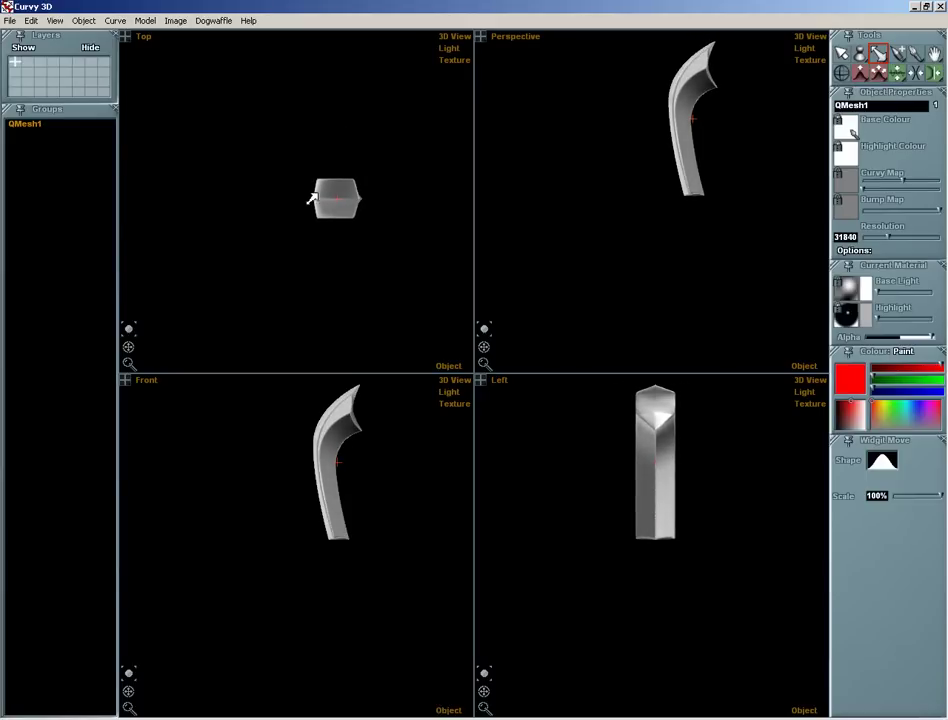
Sketch a new lathe object's first curve in the Front view, following the blade's outer side from near the tip to the base.
{"action": "left_click_drag", "start_coordinate": [332, 184], "coordinate": [344, 208]}
{"action": "middle_click_drag", "start_coordinate": [345, 208], "coordinate": [323, 180]}
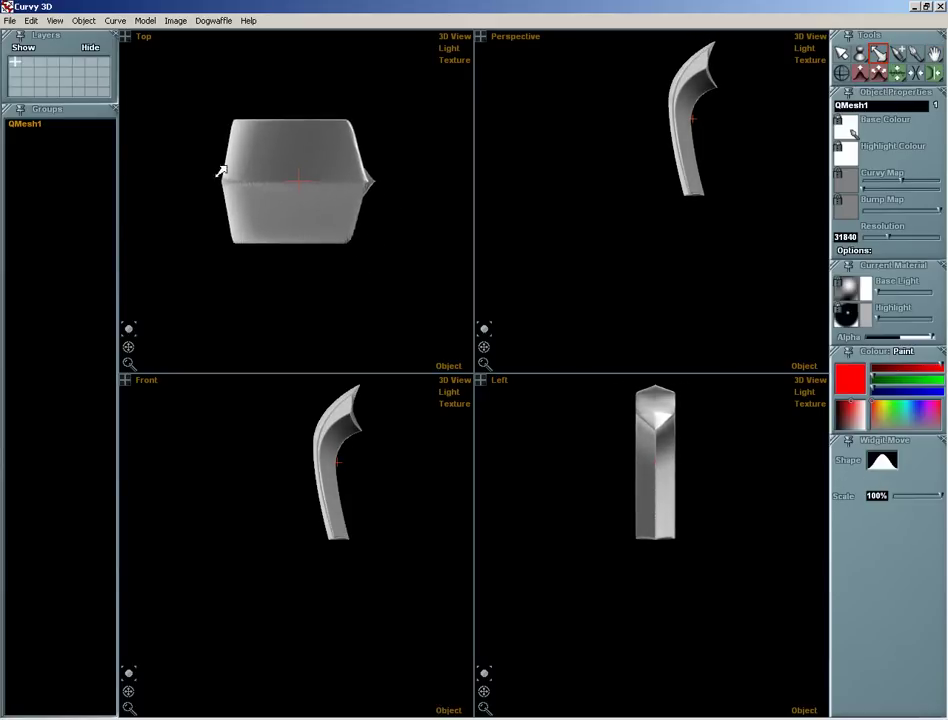
{"action": "middle_click_drag", "start_coordinate": [334, 440], "coordinate": [284, 502]}
{"action": "scroll", "coordinate": [282, 533], "scroll_direction": "up", "scroll_amount": 3}
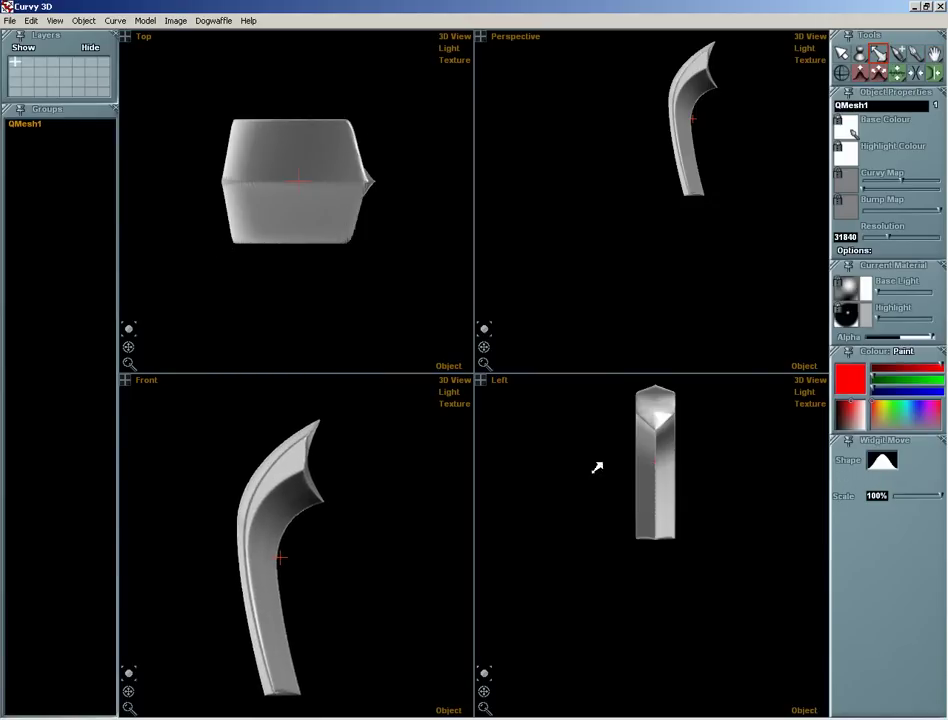
{"action": "scroll", "coordinate": [653, 457], "scroll_direction": "up", "scroll_amount": 3}
{"action": "scroll", "coordinate": [662, 495], "scroll_direction": "down", "scroll_amount": 1}
{"action": "middle_click_drag", "start_coordinate": [664, 442], "coordinate": [665, 519]}
{"action": "scroll", "coordinate": [662, 131], "scroll_direction": "up", "scroll_amount": 2}
{"action": "scroll", "coordinate": [715, 106], "scroll_direction": "up", "scroll_amount": 2}
{"action": "middle_click_drag", "start_coordinate": [715, 106], "coordinate": [686, 178]}
{"action": "left_click", "coordinate": [860, 53]}
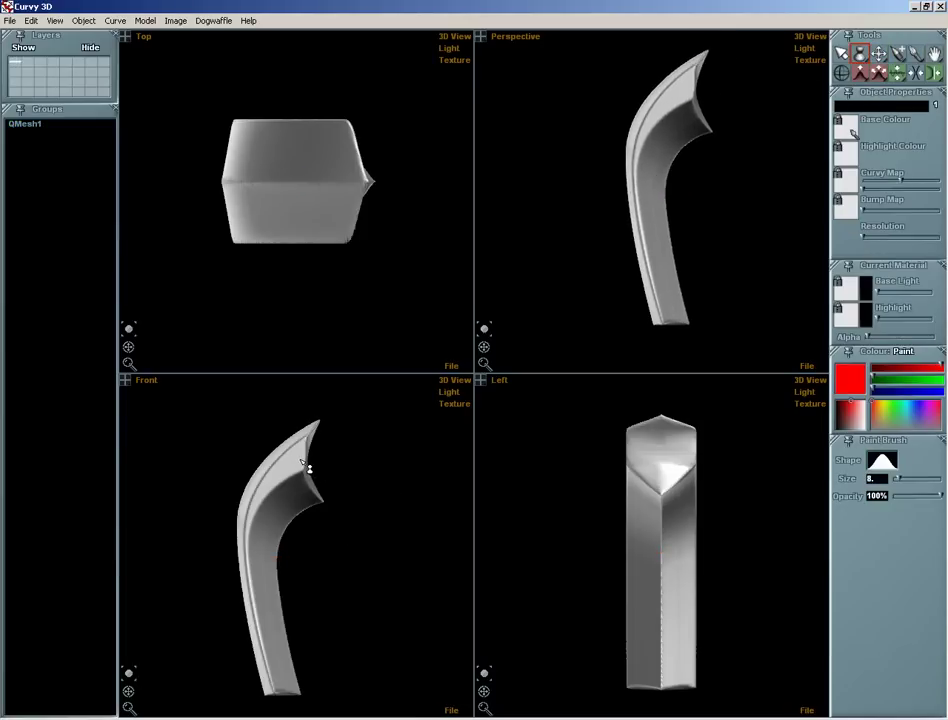
{"action": "mouse_move", "coordinate": [302, 466]}
{"action": "left_mouse_down"}
{"action": "mouse_move", "coordinate": [271, 490]}
{"action": "mouse_move", "coordinate": [248, 562]}
{"action": "mouse_move", "coordinate": [266, 671]}
{"action": "mouse_move", "coordinate": [284, 695]}
{"action": "left_mouse_up"}
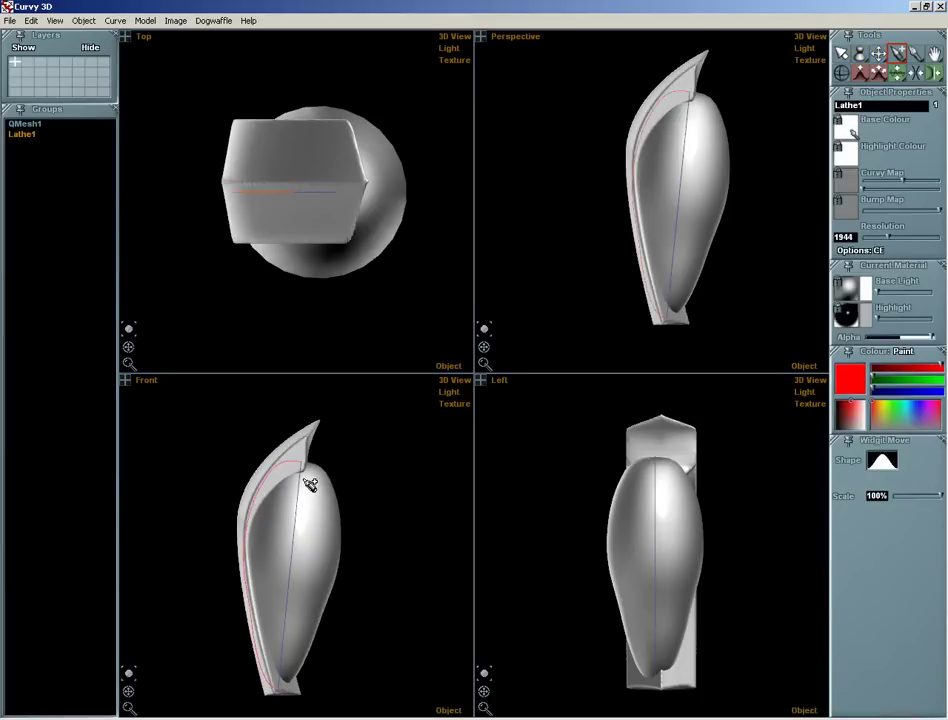
Set the lathe's base light colour to red and draw its second curve along the blade's inner side.
{"action": "left_click", "coordinate": [868, 290]}
{"action": "left_click_drag", "start_coordinate": [916, 381], "coordinate": [866, 392]}
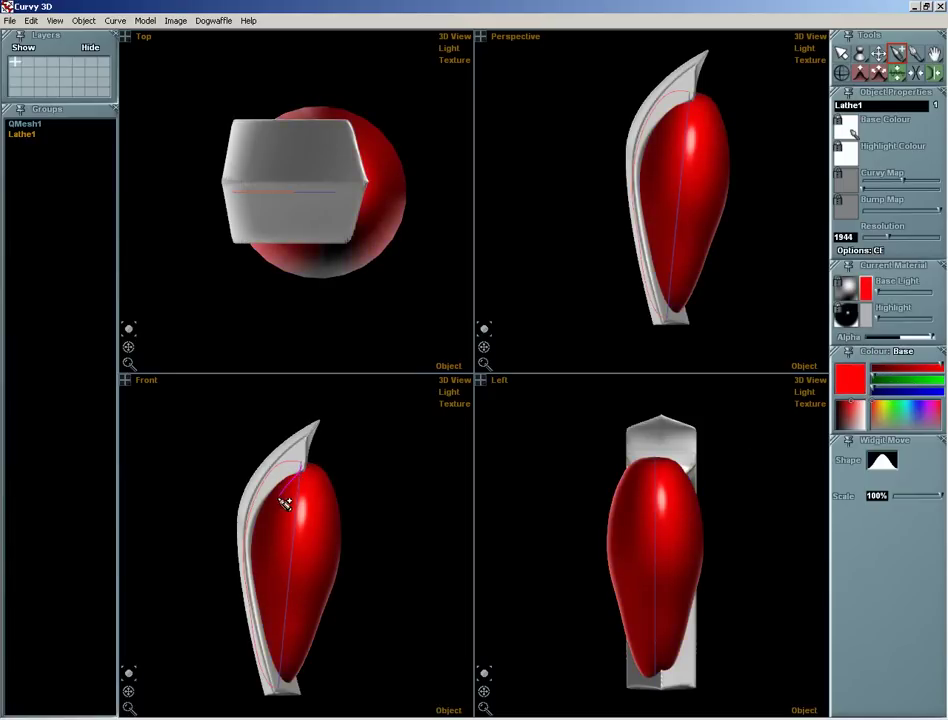
{"action": "left_click_drag", "start_coordinate": [266, 579], "coordinate": [288, 680]}
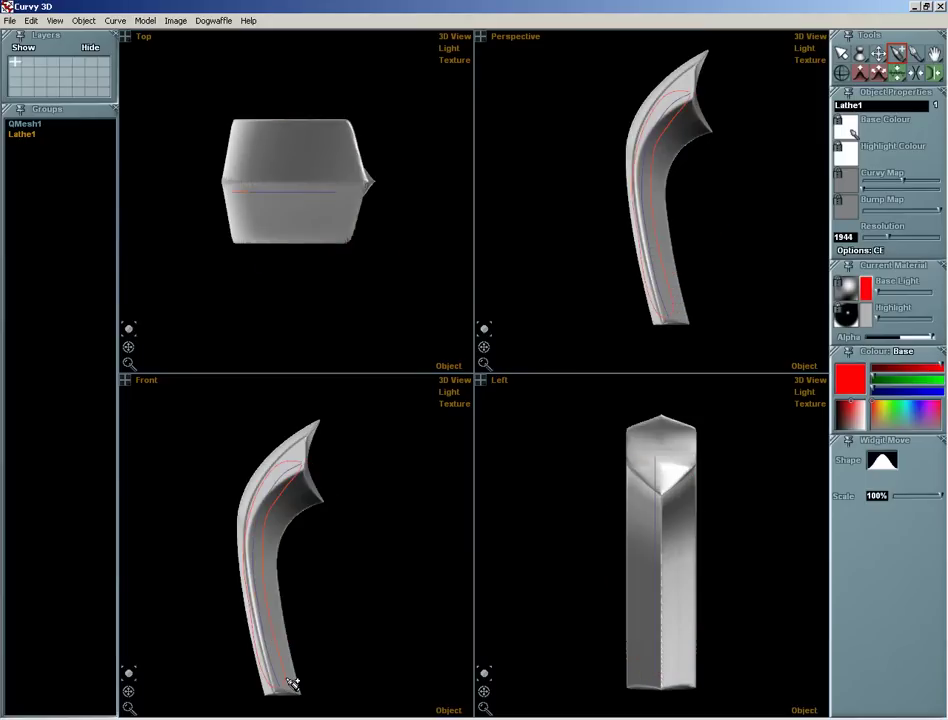
Select the sword mesh, turn on its Fog option and lower its Alpha to make it translucent.
{"action": "key", "text": "space"}
{"action": "left_click", "coordinate": [334, 514]}
{"action": "left_click", "coordinate": [326, 503]}
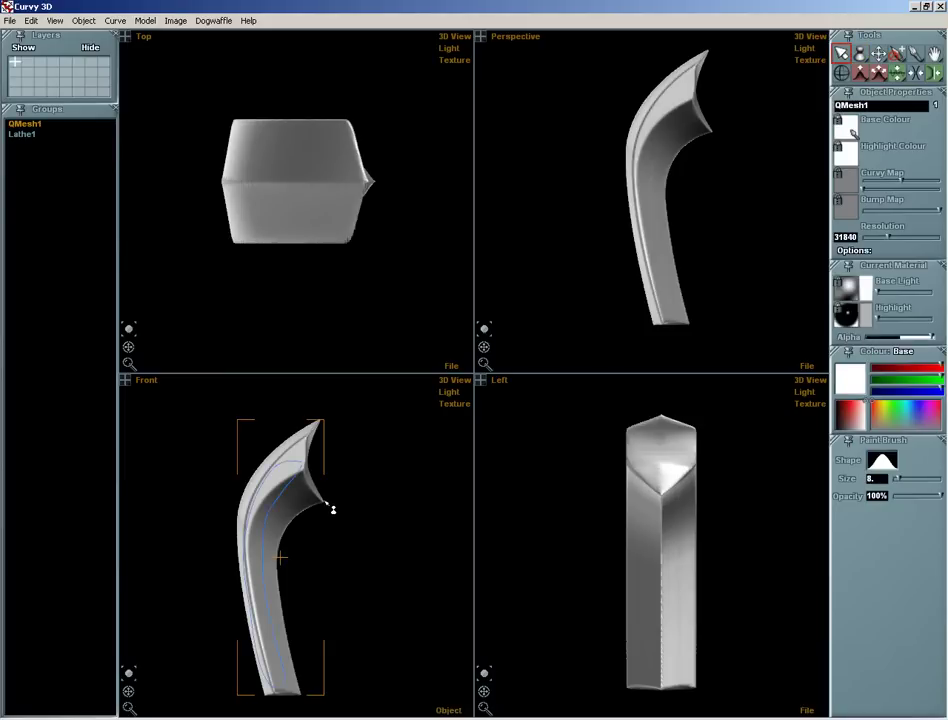
{"action": "key", "text": "space"}
{"action": "left_click", "coordinate": [853, 250]}
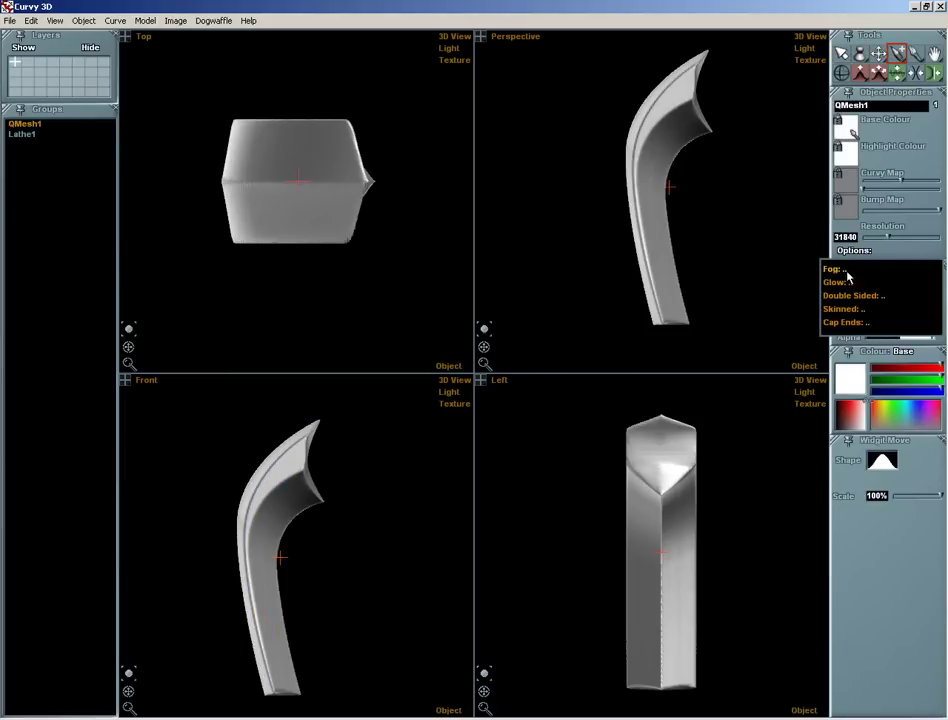
{"action": "left_click", "coordinate": [837, 270]}
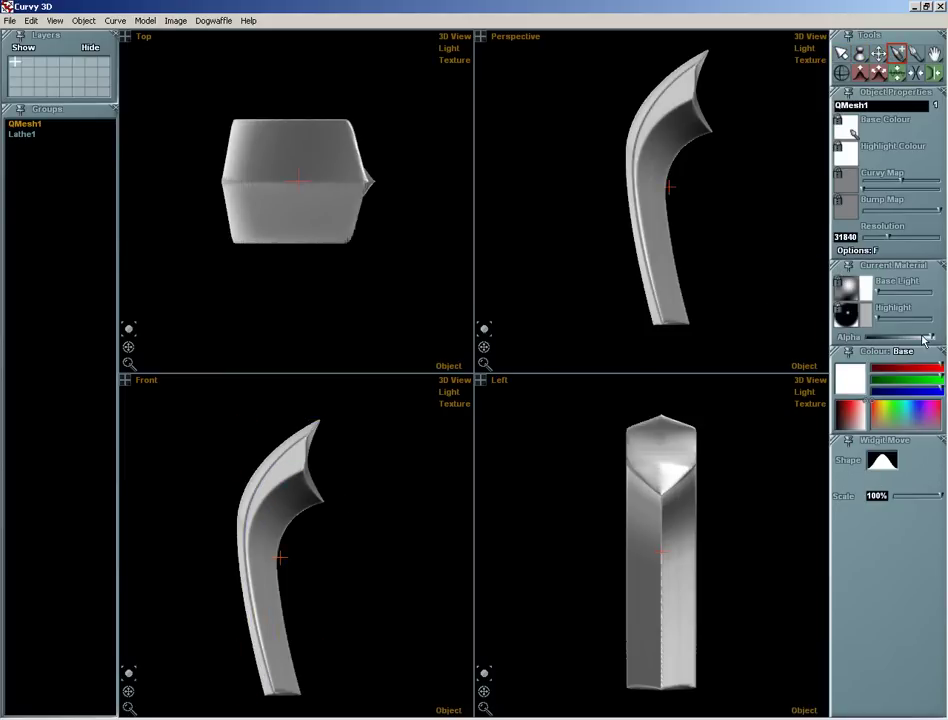
{"action": "left_click_drag", "start_coordinate": [935, 340], "coordinate": [907, 340]}
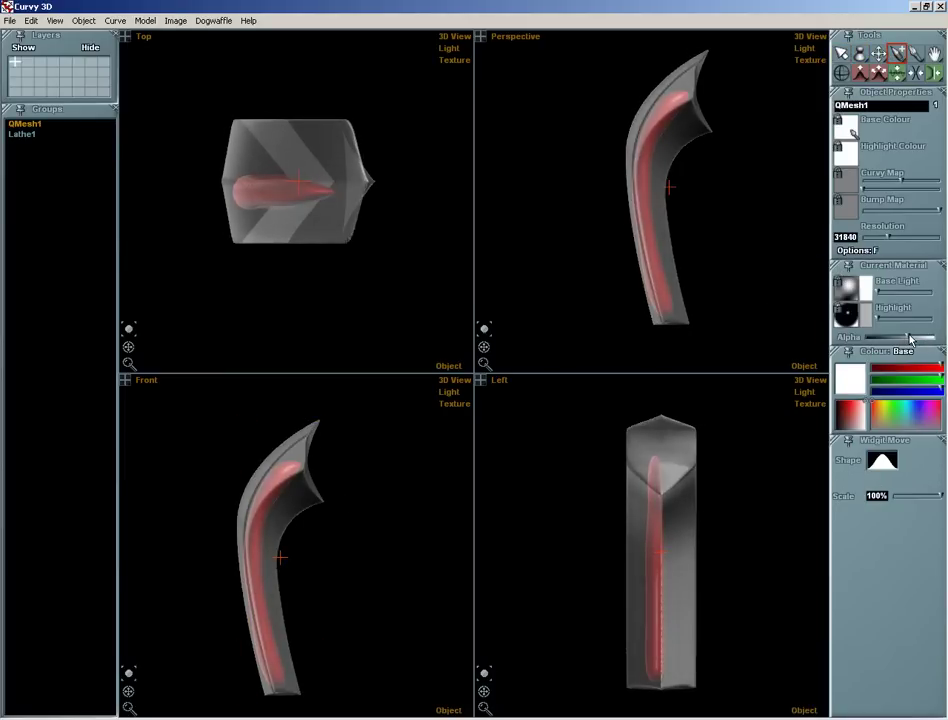
Smooth both the inner and outer curves of the red lathe.
{"action": "left_click", "coordinate": [320, 542]}
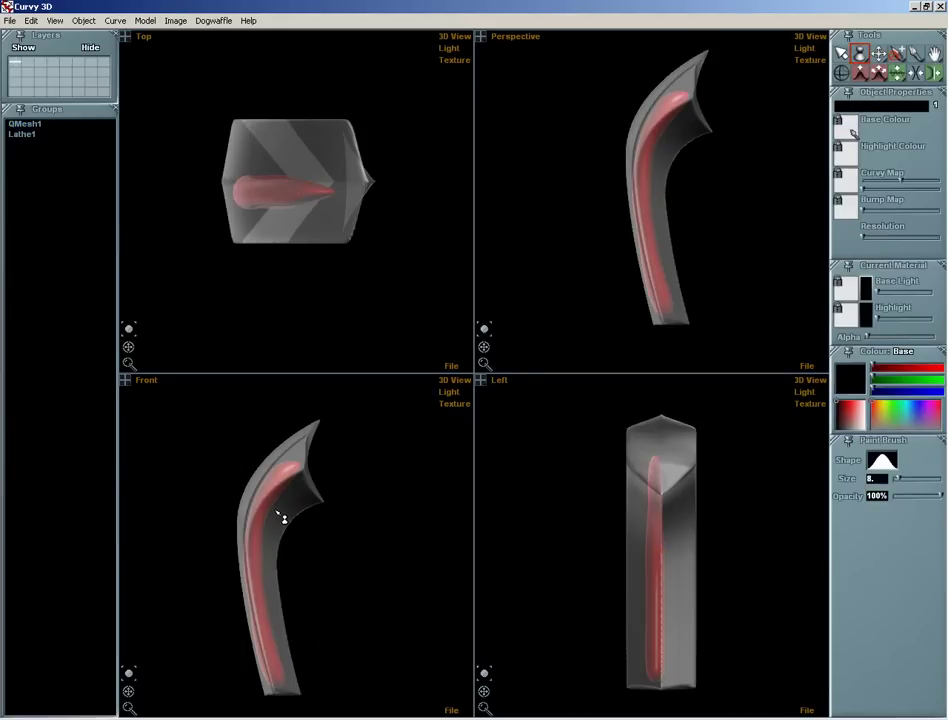
{"action": "left_click", "coordinate": [284, 506]}
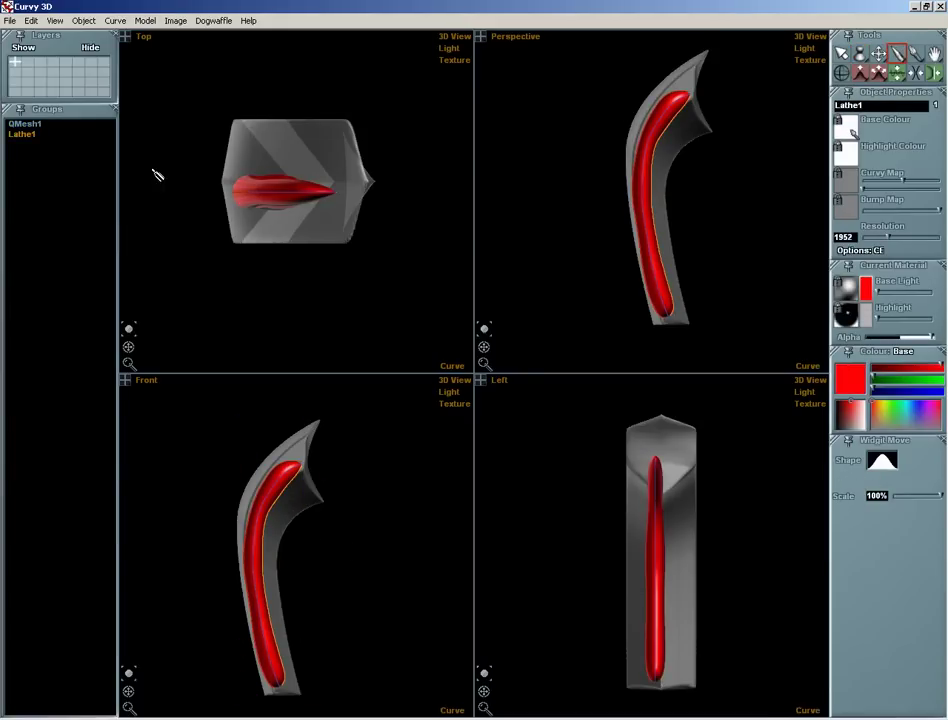
{"action": "left_click", "coordinate": [116, 20]}
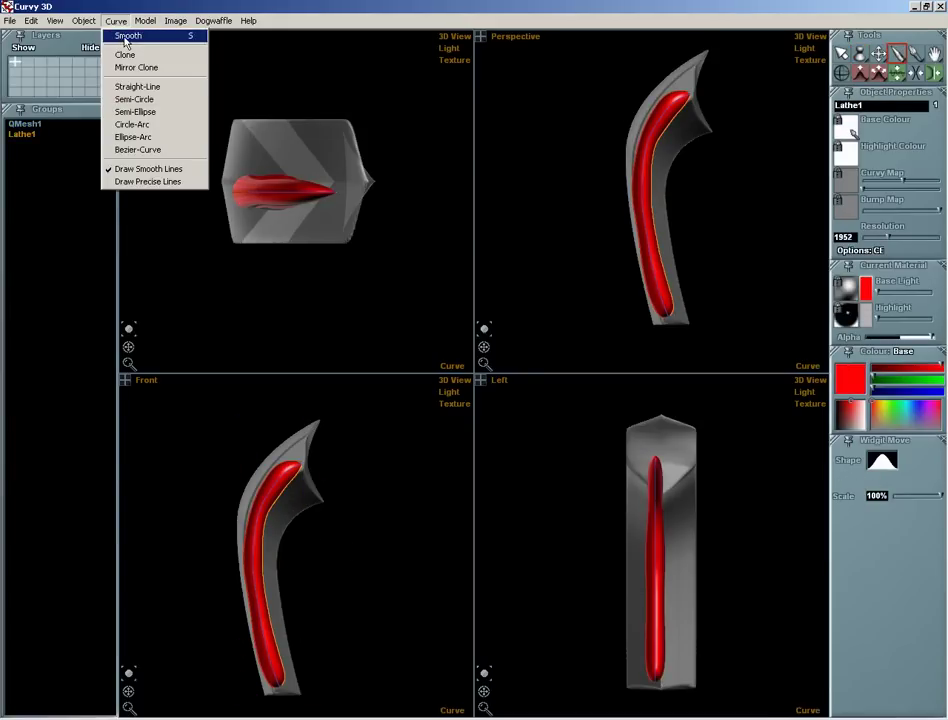
{"action": "left_click", "coordinate": [125, 38]}
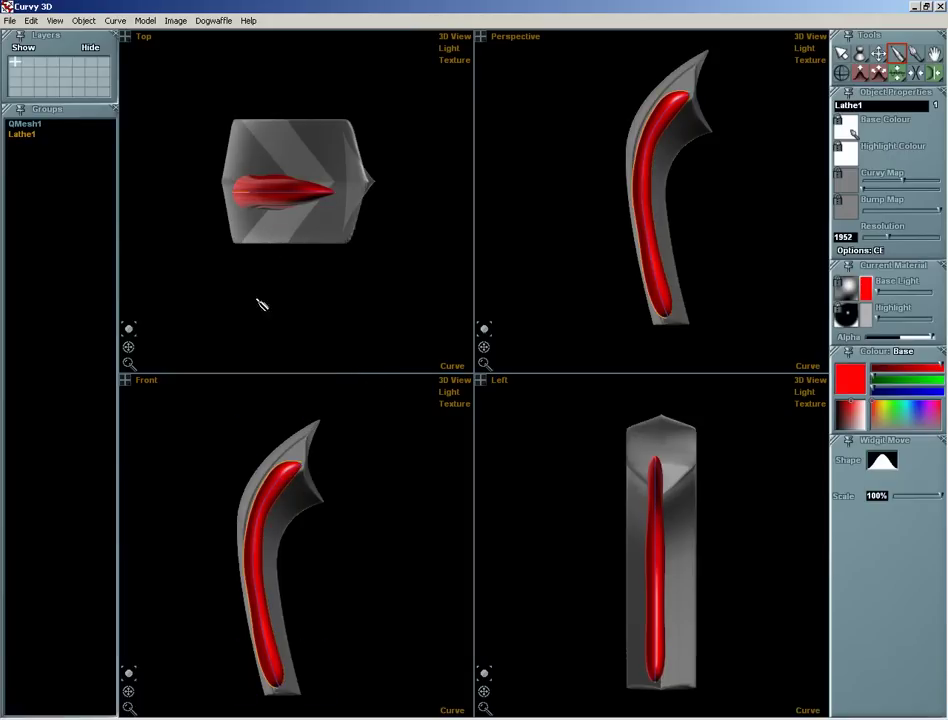
{"action": "left_click", "coordinate": [116, 20]}
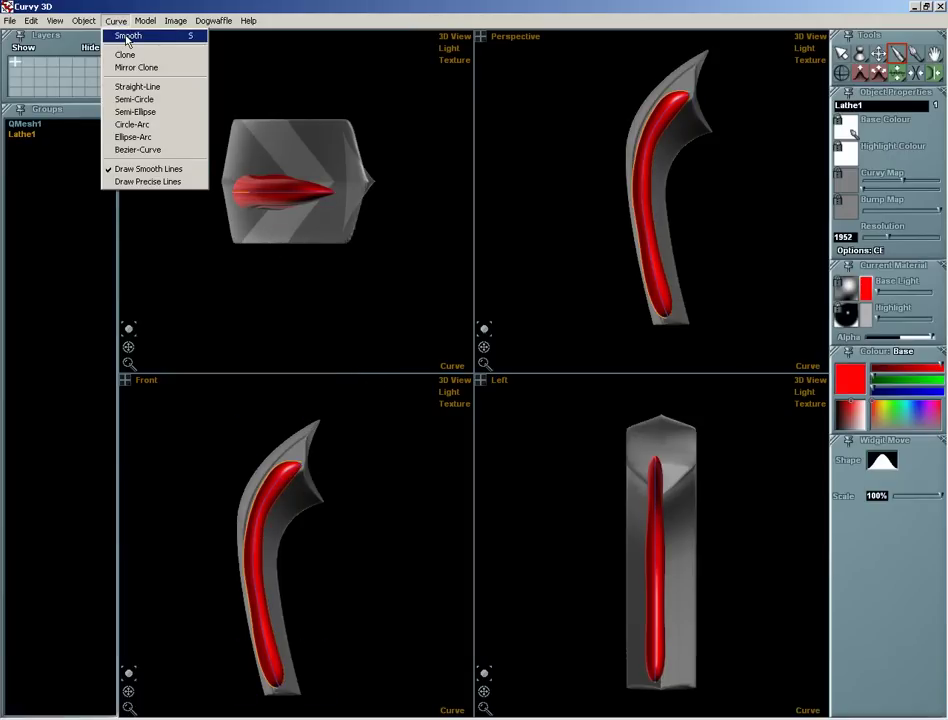
{"action": "left_click", "coordinate": [127, 38]}
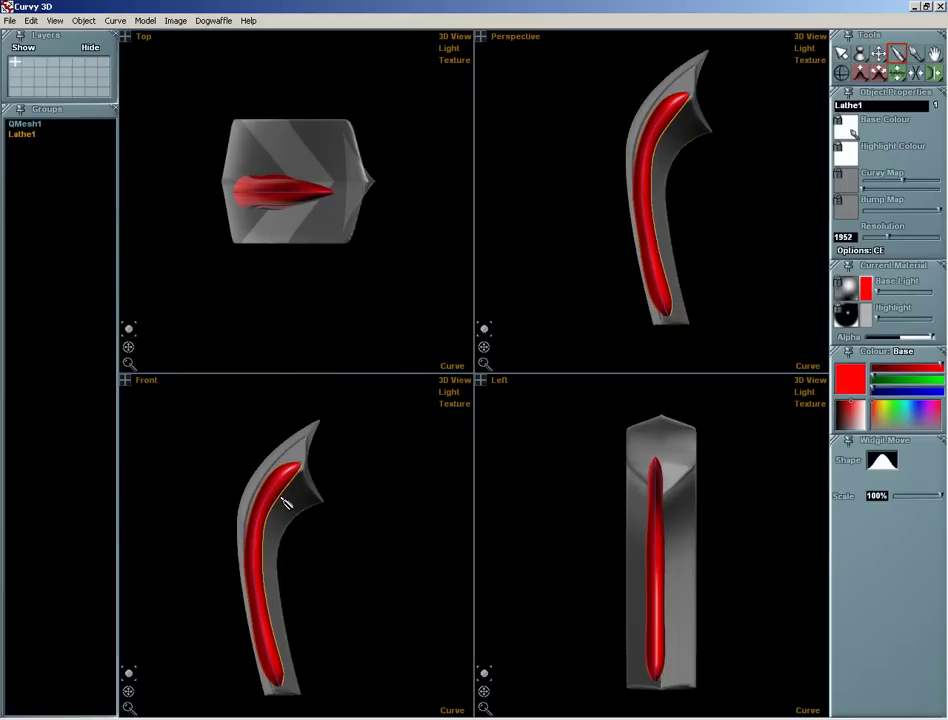
Reshape the top and bottom ends of the lathe's curves into rounded tips inside the blade.
{"action": "key", "text": "m"}
{"action": "left_click_drag", "start_coordinate": [299, 475], "coordinate": [301, 460]}
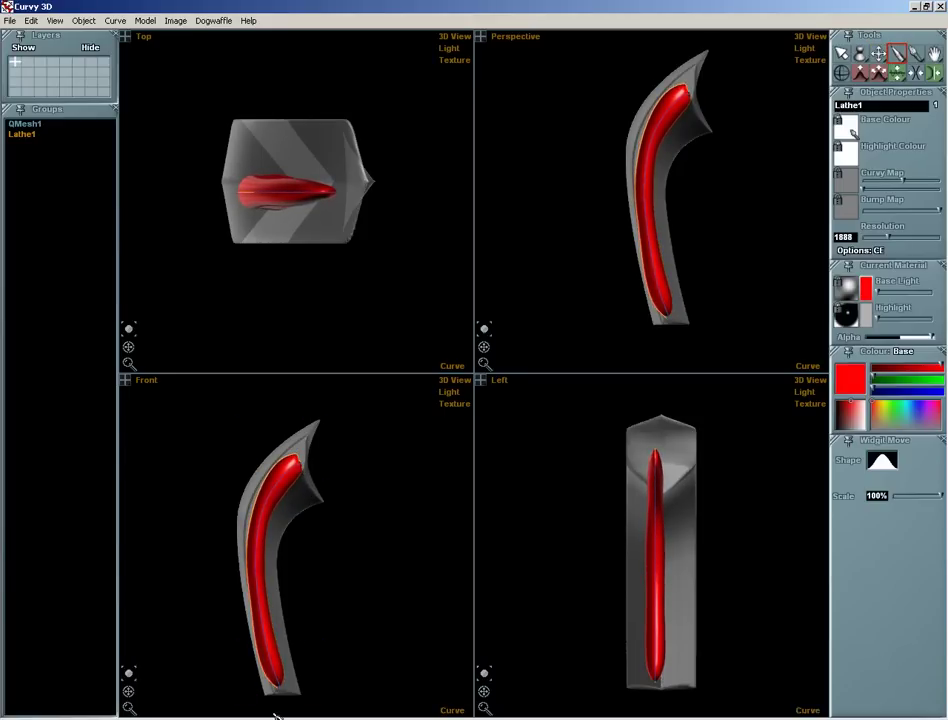
{"action": "left_click_drag", "start_coordinate": [274, 684], "coordinate": [290, 682], "text": "shift"}
{"action": "left_click", "coordinate": [285, 681]}
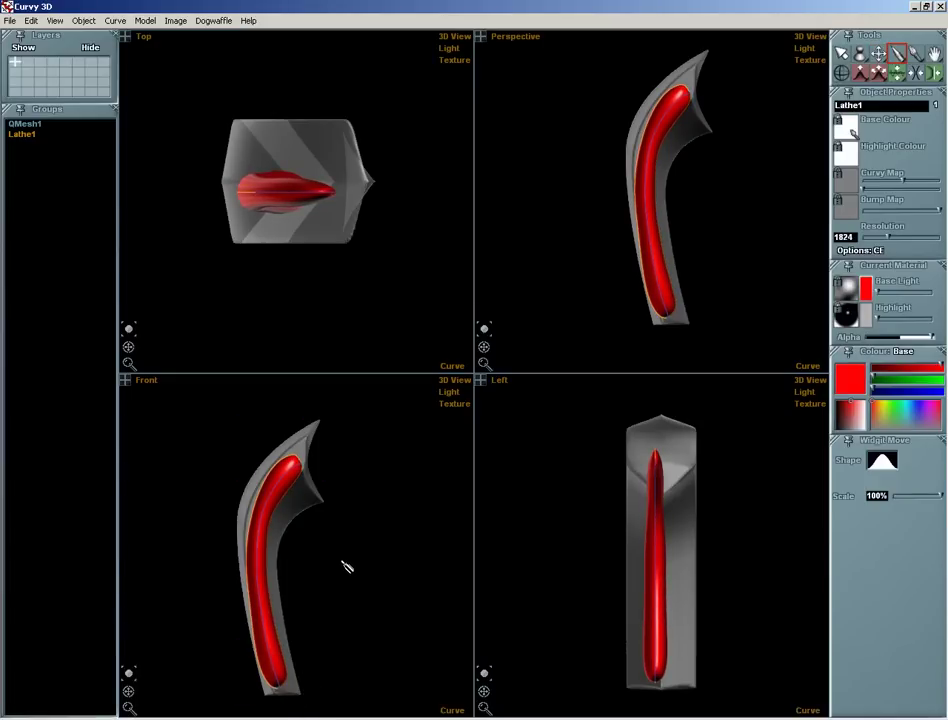
Move the red lathe in the Top view so it is centred within the blade's thickness, and deselect it.
{"action": "key", "text": "Tab"}
{"action": "left_click_drag", "start_coordinate": [298, 197], "coordinate": [304, 190], "text": "shift"}
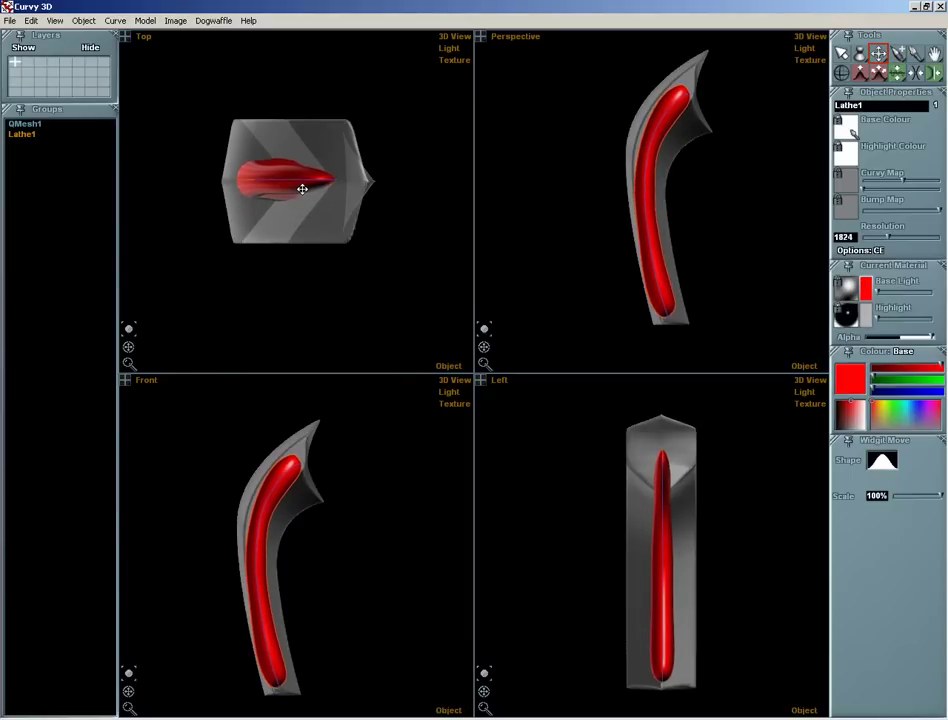
{"action": "key", "text": "Escape"}
Reselect the red lathe and reshape its curves in the Front view to widen its upper part toward the blade's outer side.
{"action": "left_click", "coordinate": [258, 529]}
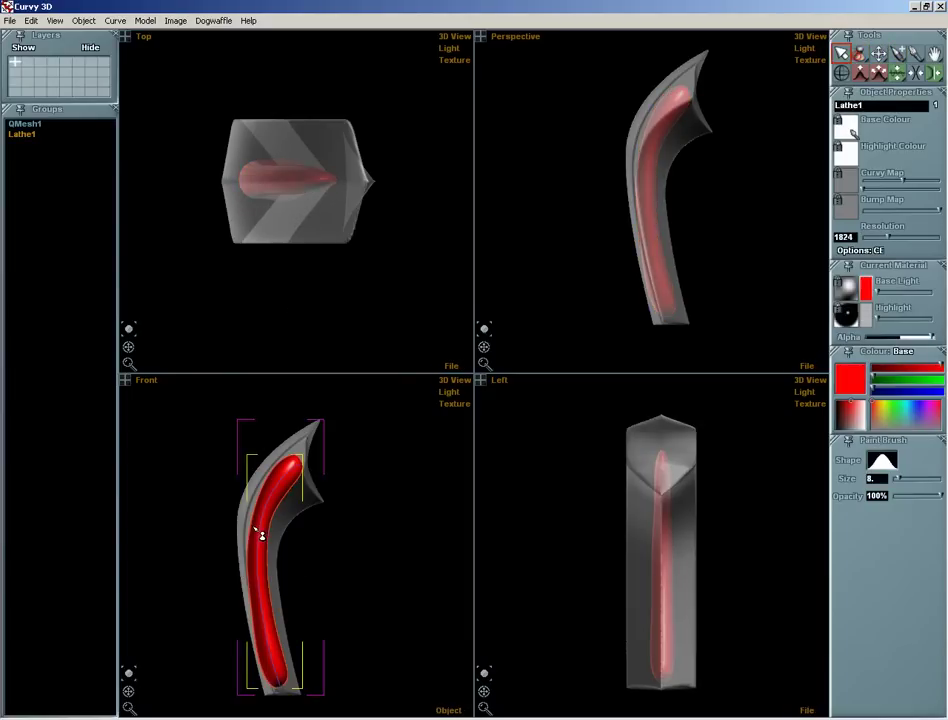
{"action": "key", "text": "Tab"}
{"action": "key", "text": "shift"}
{"action": "left_click_drag", "start_coordinate": [265, 520], "coordinate": [286, 522]}
{"action": "key", "text": "e"}
{"action": "left_click", "coordinate": [254, 500]}
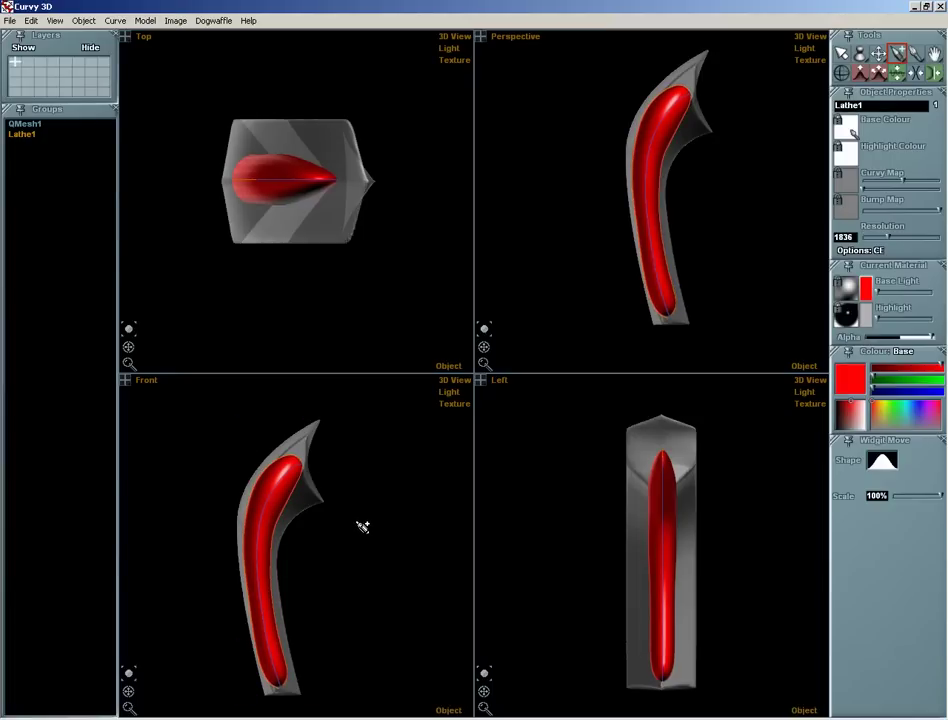
Select the sword mesh, fine-tune its Alpha transparency and deselect it.
{"action": "key", "text": "p"}
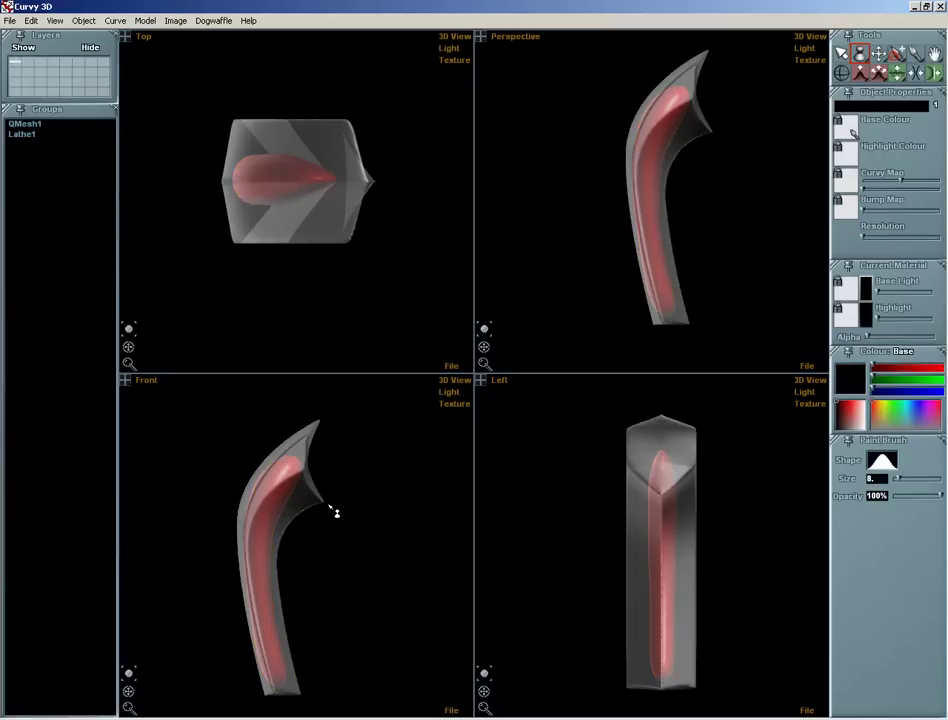
{"action": "left_click", "coordinate": [320, 502]}
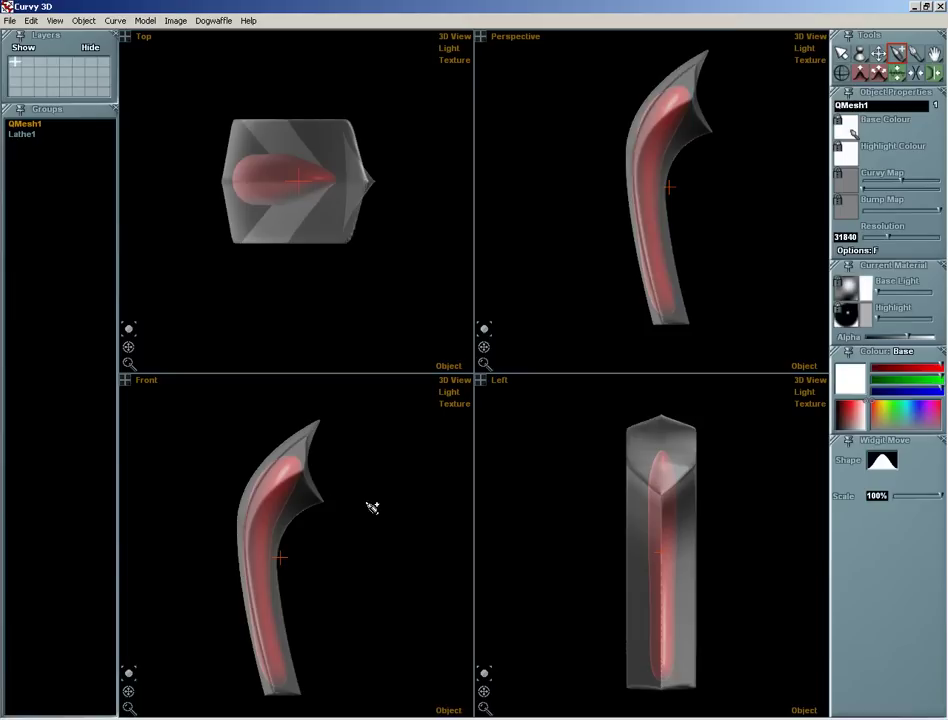
{"action": "mouse_move", "coordinate": [913, 343]}
{"action": "left_mouse_down"}
{"action": "mouse_move", "coordinate": [943, 340]}
{"action": "mouse_move", "coordinate": [867, 340]}
{"action": "mouse_move", "coordinate": [940, 338]}
{"action": "mouse_move", "coordinate": [909, 337]}
{"action": "left_mouse_up"}
{"action": "key", "text": "Escape"}
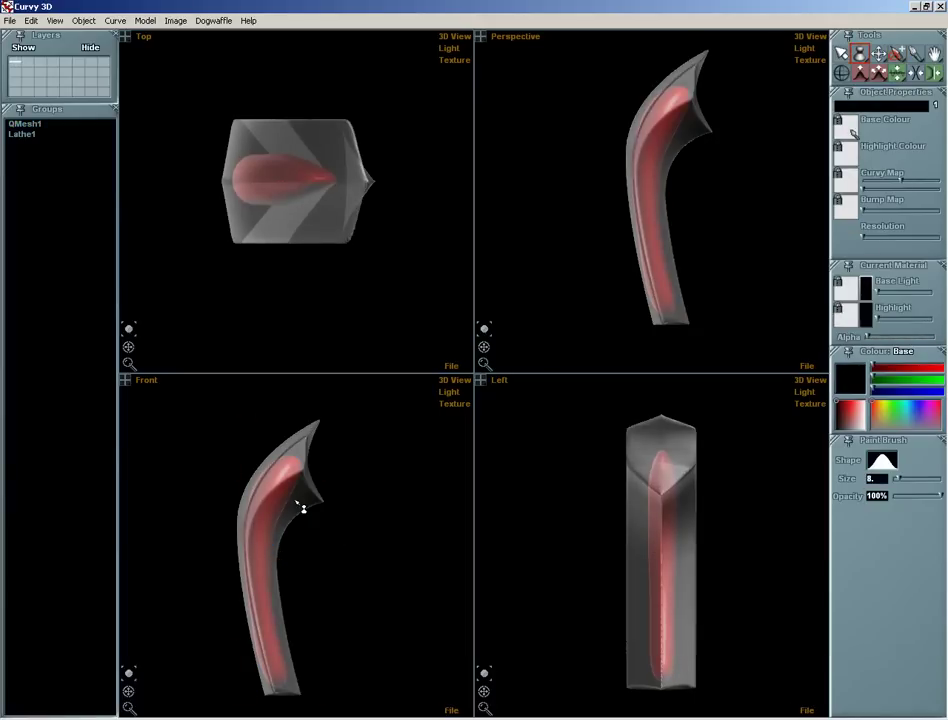
Inflate the red lathe with a plain white Curvy Map at increased strength and raise its resolution to 34400.
{"action": "left_click", "coordinate": [297, 506]}
{"action": "key", "text": "w"}
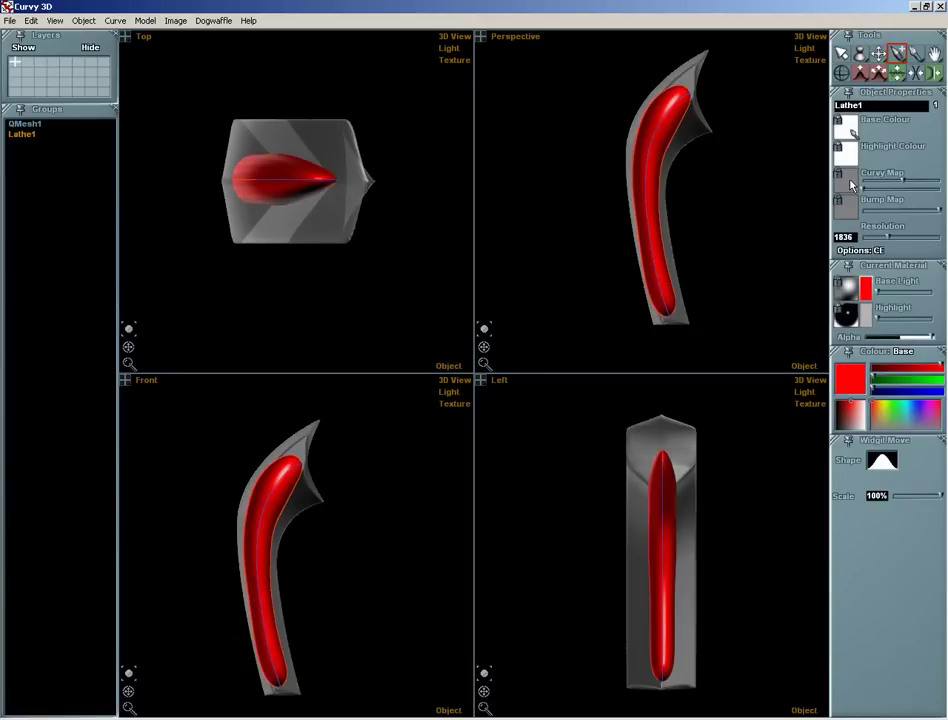
{"action": "left_click", "coordinate": [851, 184]}
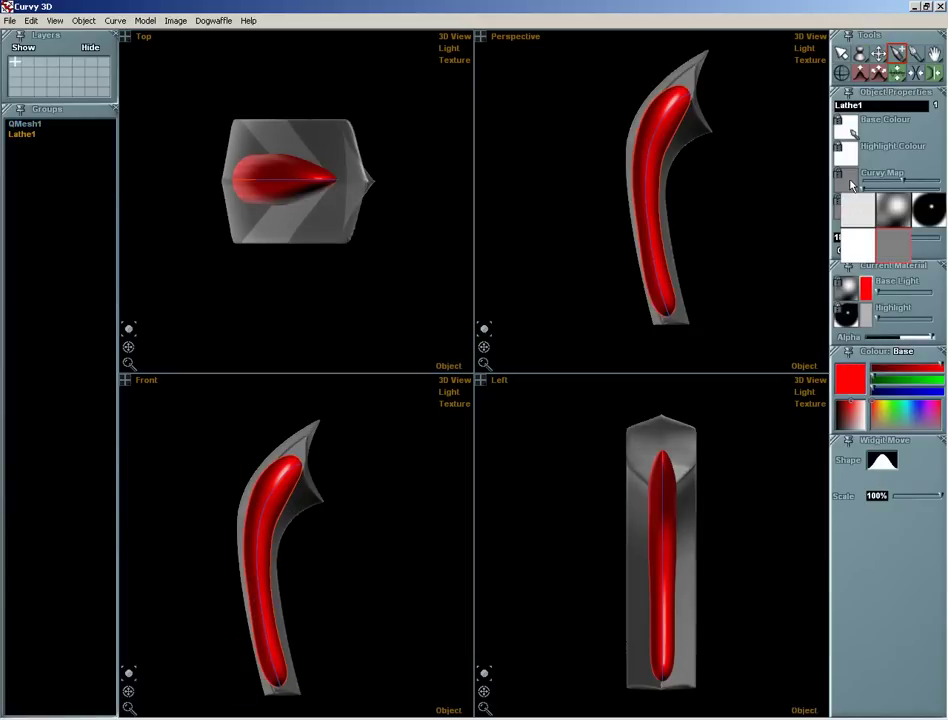
{"action": "left_click", "coordinate": [859, 248]}
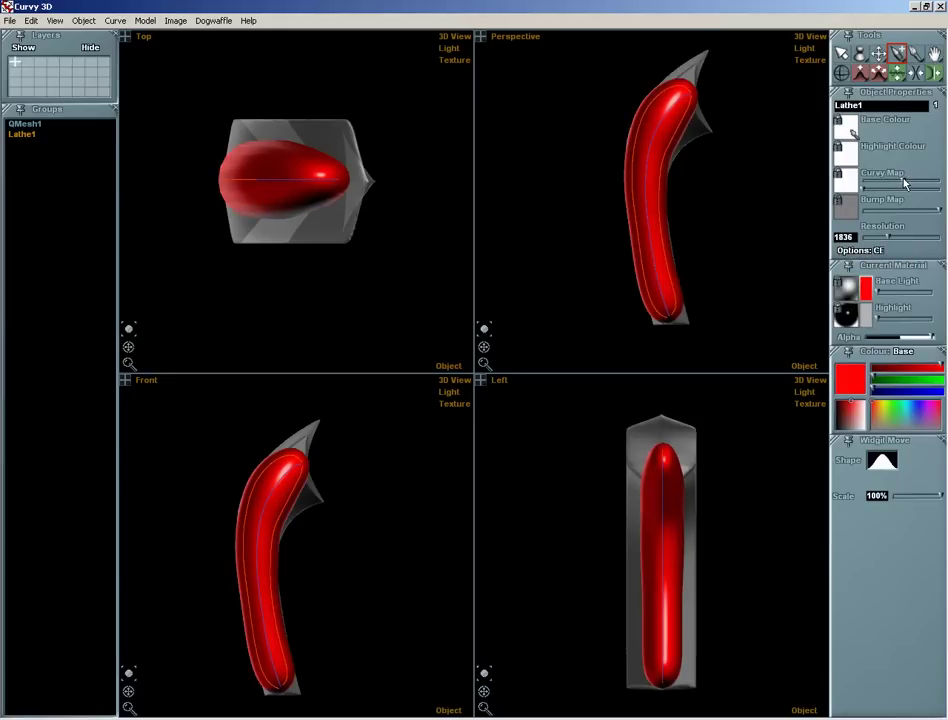
{"action": "mouse_move", "coordinate": [905, 184]}
{"action": "left_mouse_down"}
{"action": "mouse_move", "coordinate": [920, 185]}
{"action": "mouse_move", "coordinate": [890, 185]}
{"action": "mouse_move", "coordinate": [920, 186]}
{"action": "mouse_move", "coordinate": [880, 185]}
{"action": "mouse_move", "coordinate": [915, 184]}
{"action": "left_mouse_up"}
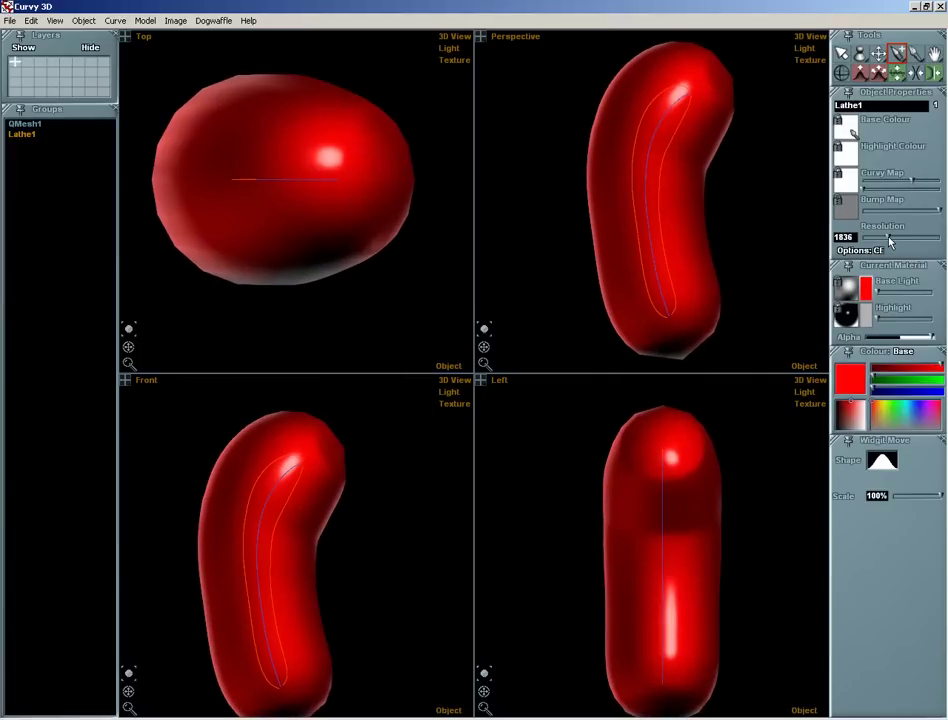
{"action": "left_click_drag", "start_coordinate": [910, 243], "coordinate": [921, 241]}
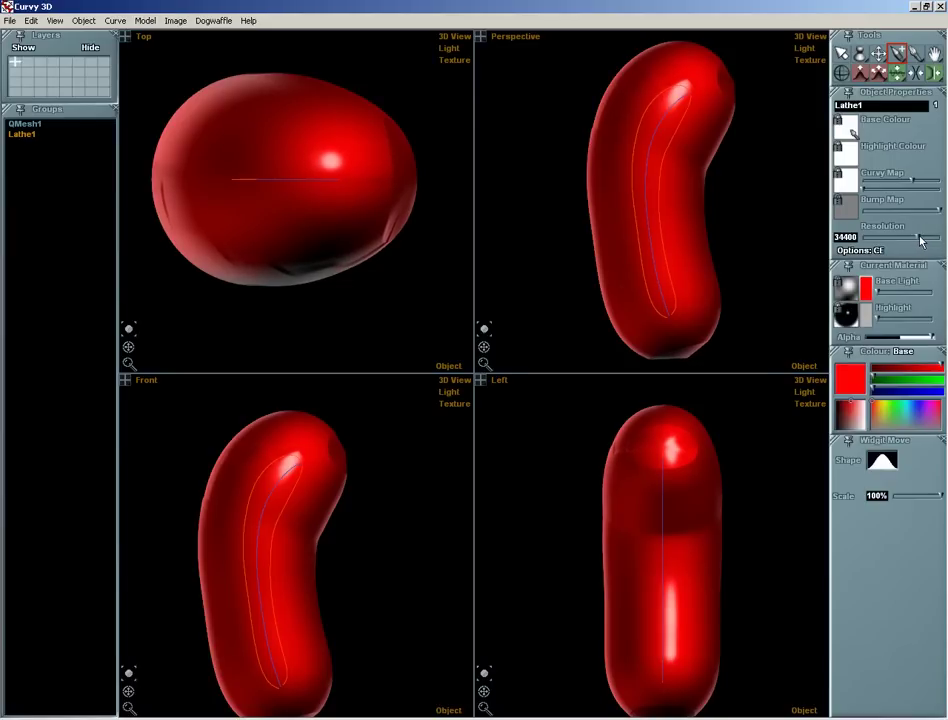
Lower the red lathe's Curvy Map strength slightly and deselect the lathe.
{"action": "left_click_drag", "start_coordinate": [912, 183], "coordinate": [910, 184]}
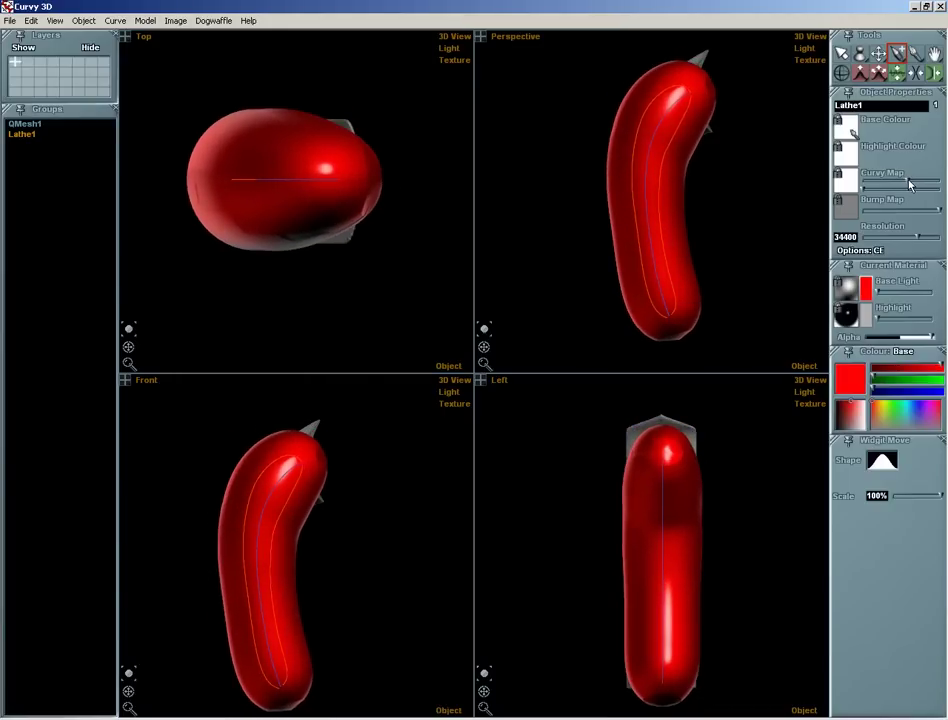
{"action": "left_click_drag", "start_coordinate": [483, 347], "coordinate": [465, 363]}
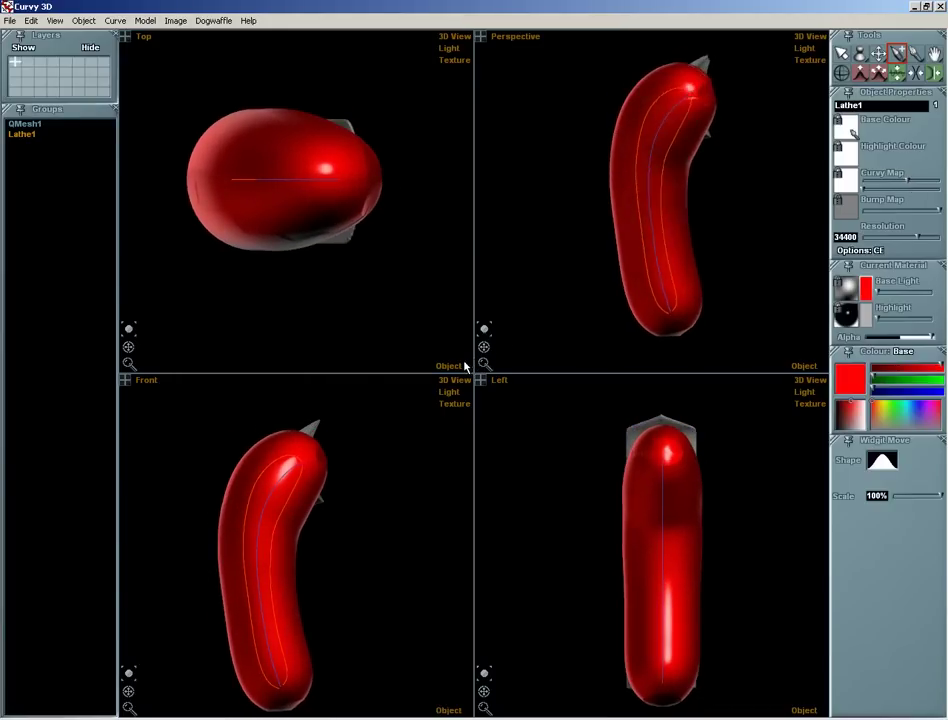
{"action": "left_click", "coordinate": [595, 281]}
{"action": "left_click", "coordinate": [684, 165]}
{"action": "left_click", "coordinate": [683, 165]}
{"action": "left_click", "coordinate": [682, 174]}
{"action": "left_click", "coordinate": [678, 182]}
{"action": "left_click", "coordinate": [676, 184]}
{"action": "left_click", "coordinate": [688, 194]}
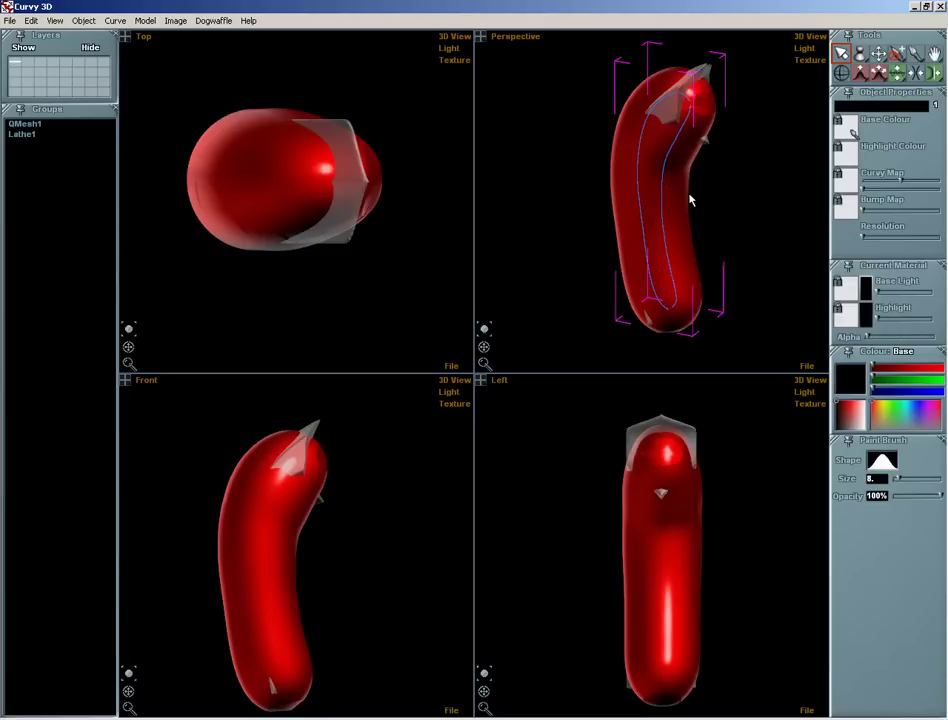
{"action": "left_click", "coordinate": [671, 195]}
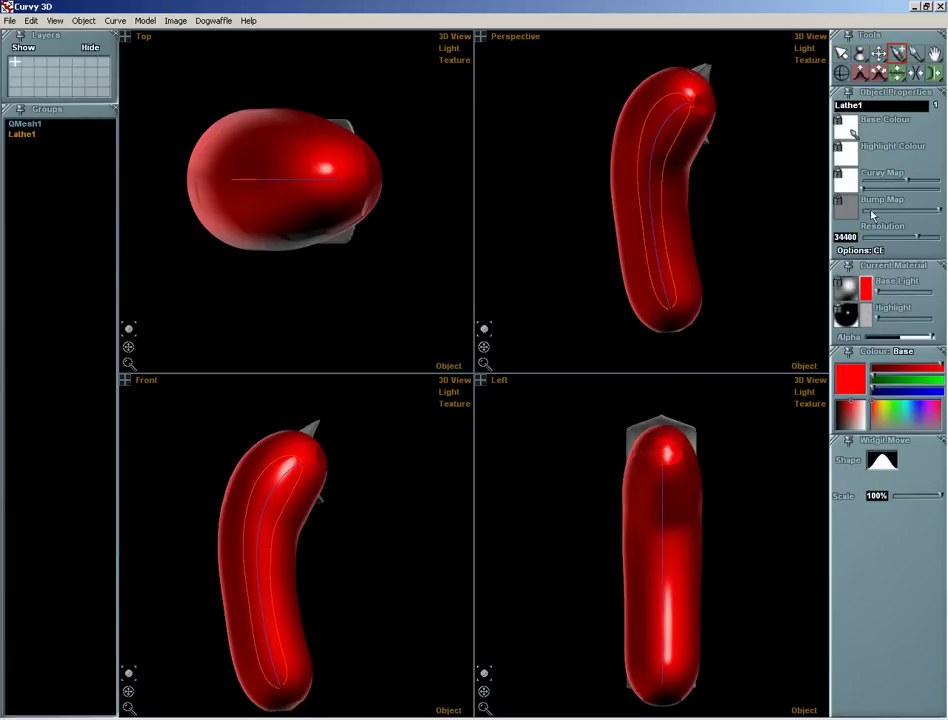
{"action": "left_click", "coordinate": [860, 251]}
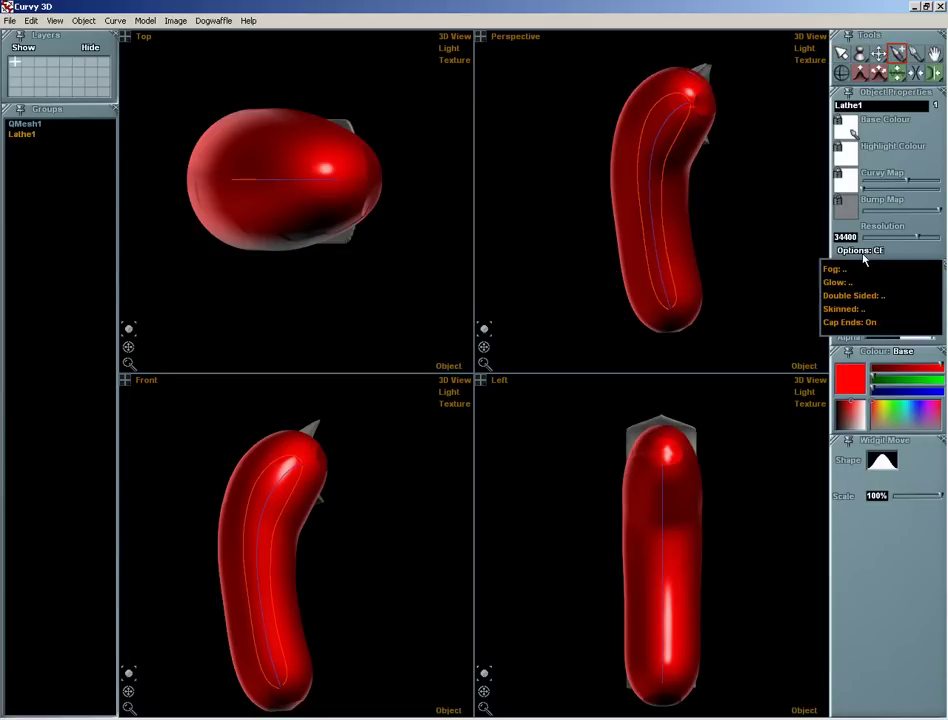
{"action": "left_click", "coordinate": [839, 272]}
{"action": "left_click", "coordinate": [844, 254]}
{"action": "left_click", "coordinate": [840, 273]}
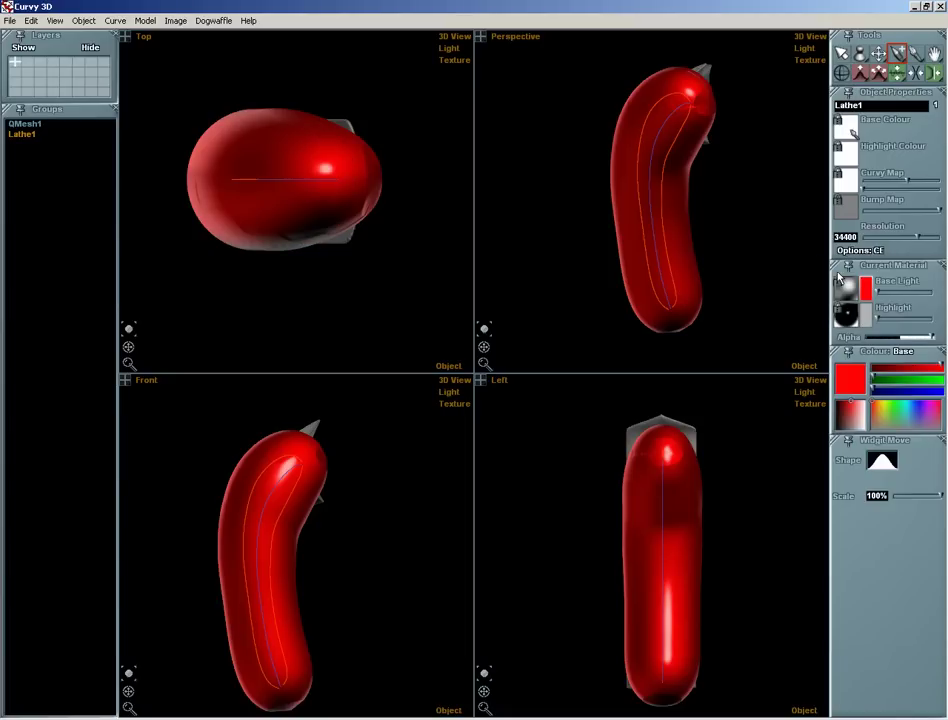
{"action": "left_click", "coordinate": [746, 207]}
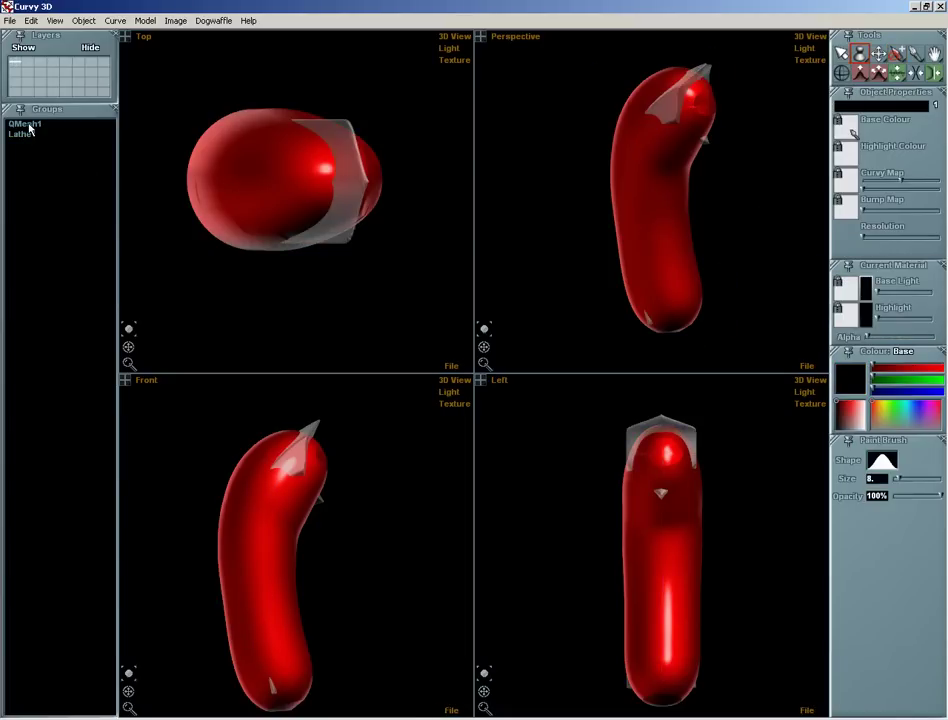
Turn off the Fog option for the QMesh1 sword mesh and rename it InflatedSword.
{"action": "left_click", "coordinate": [25, 123]}
{"action": "left_click", "coordinate": [848, 250]}
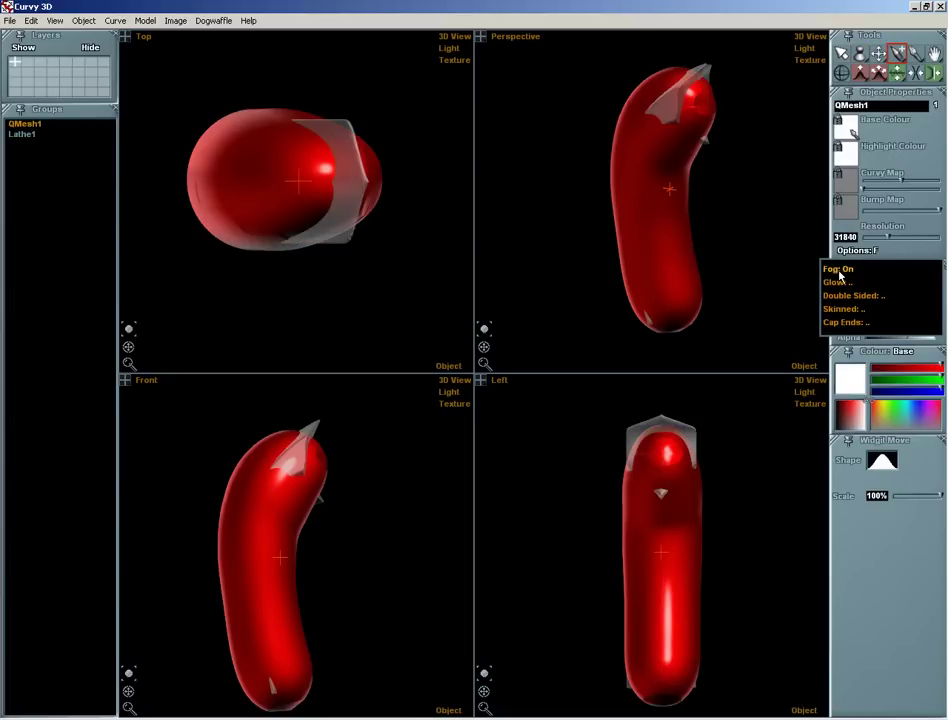
{"action": "left_click", "coordinate": [839, 272]}
{"action": "left_click", "coordinate": [871, 107]}
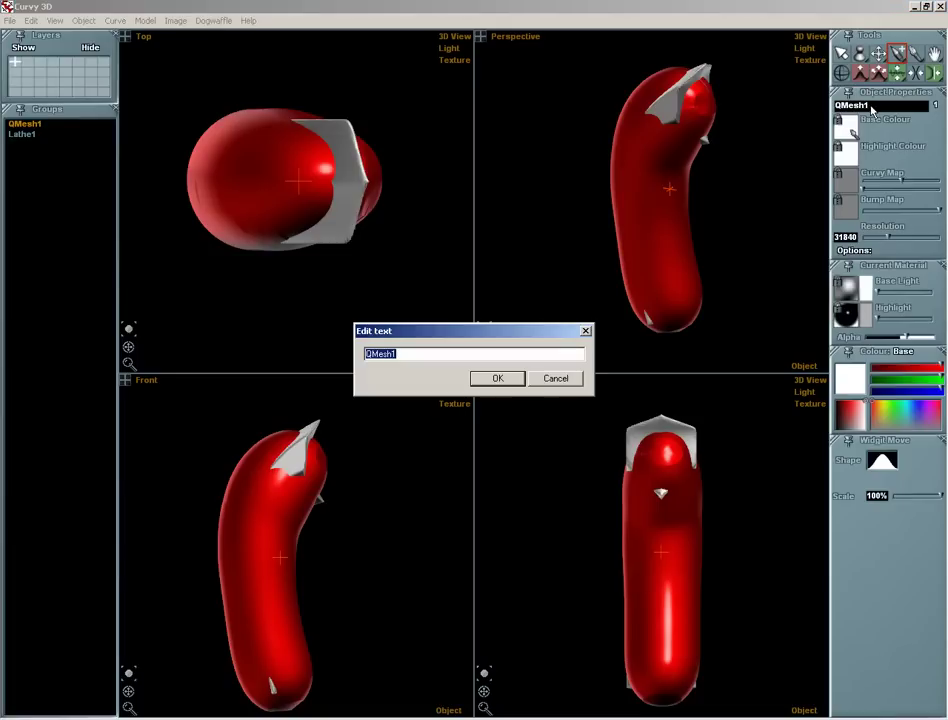
{"action": "type", "text": "InflatedSword"}
{"action": "key", "text": "Return"}
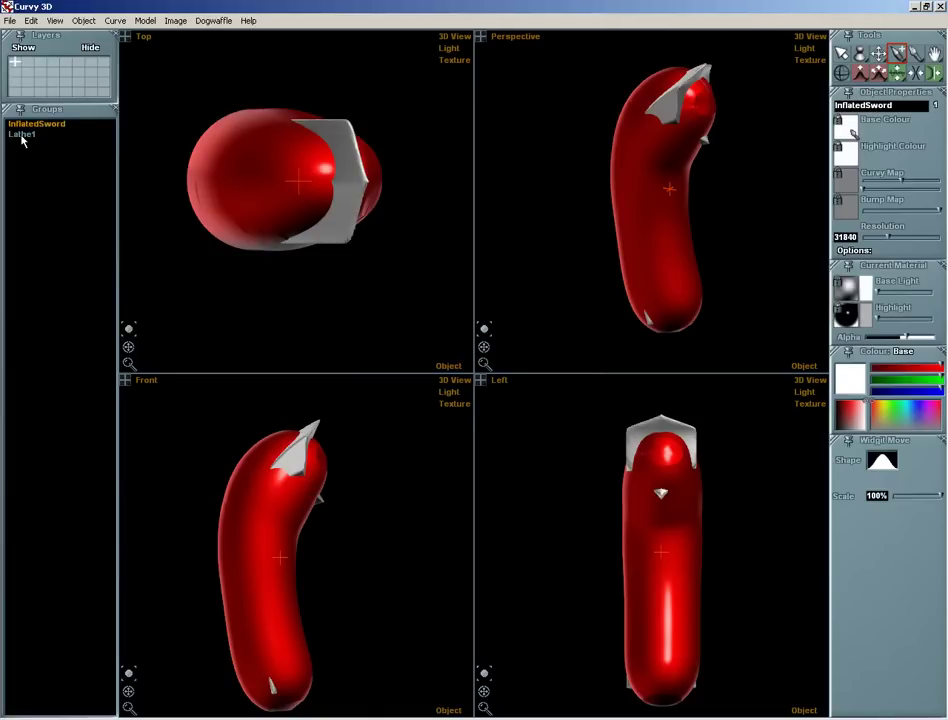
Rename the Lathe1 object as SculptieInProgress.
{"action": "left_click", "coordinate": [21, 135]}
{"action": "left_click", "coordinate": [858, 104]}
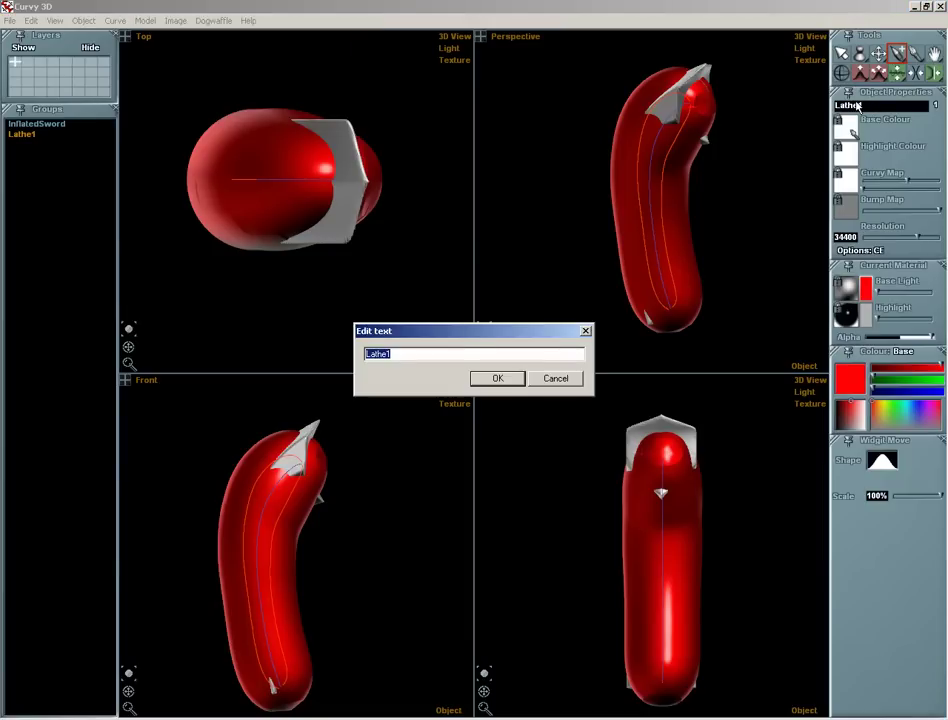
{"action": "type", "text": "SculptieInProgress"}
{"action": "key", "text": "Return"}
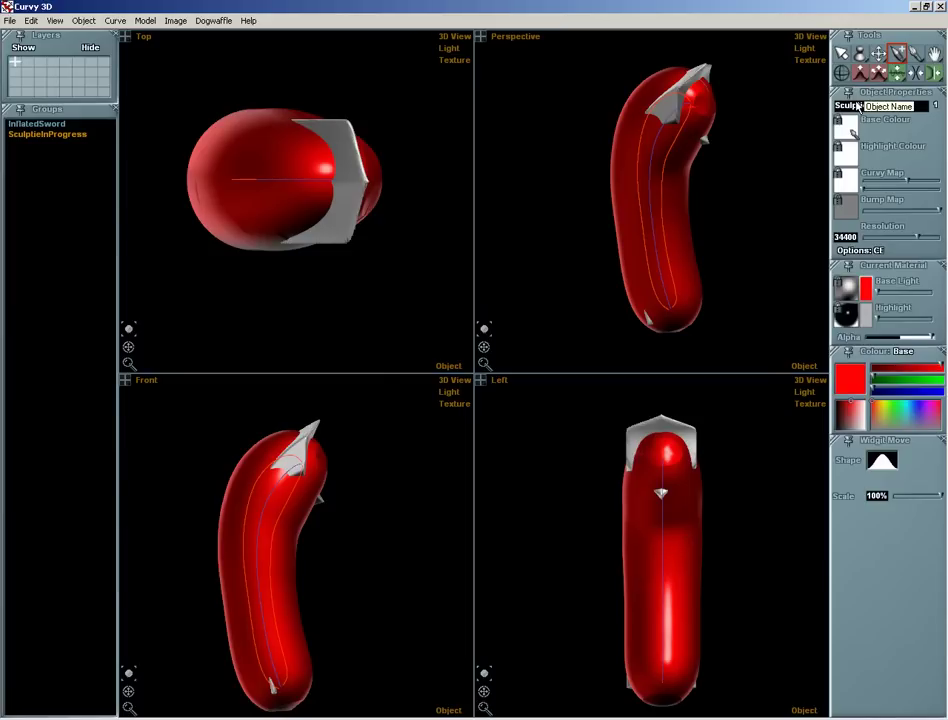
Raise SculptieInProgress's Curvy Map strength until the red shape fully encloses the sword mesh.
{"action": "left_click_drag", "start_coordinate": [483, 364], "coordinate": [469, 366]}
{"action": "left_click_drag", "start_coordinate": [908, 181], "coordinate": [916, 183]}
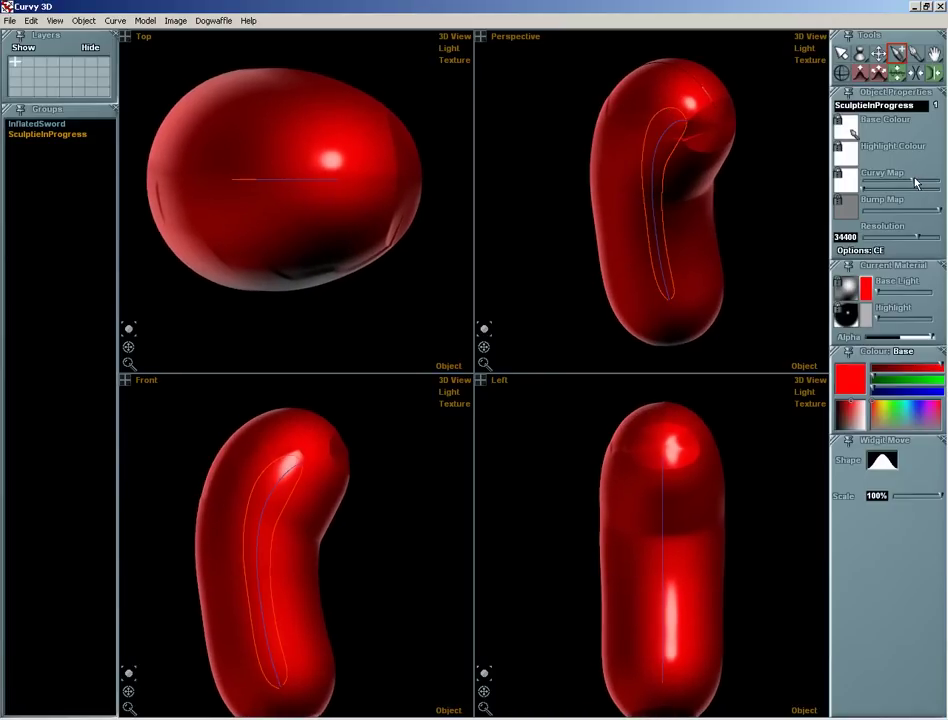
{"action": "scroll", "coordinate": [682, 93], "scroll_direction": "up", "scroll_amount": 2}
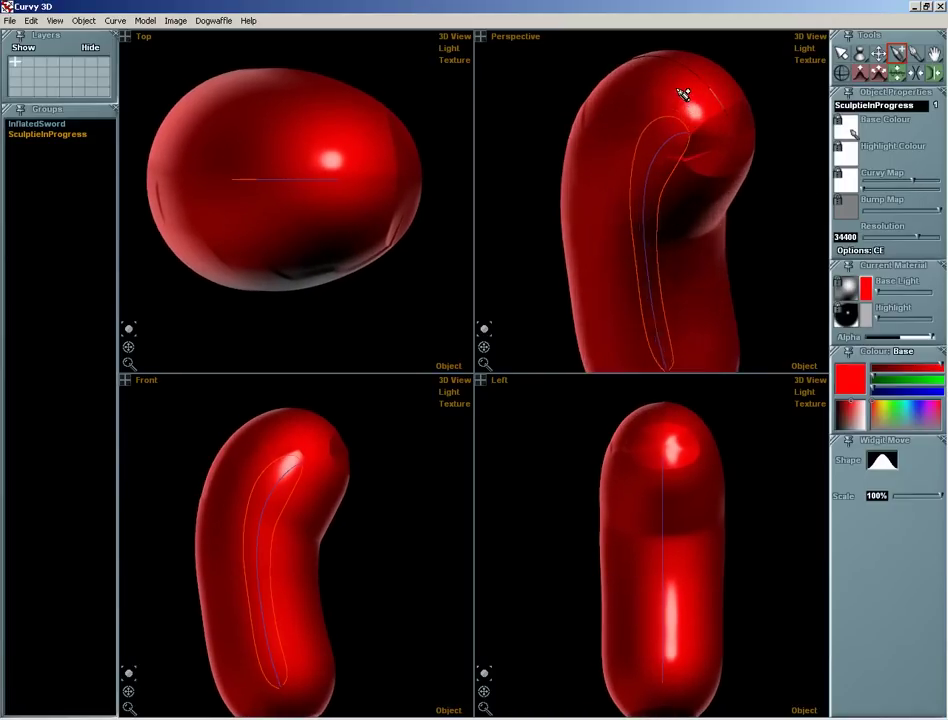
{"action": "scroll", "coordinate": [666, 146], "scroll_direction": "down", "scroll_amount": 3}
{"action": "left_click_drag", "start_coordinate": [475, 361], "coordinate": [485, 334]}
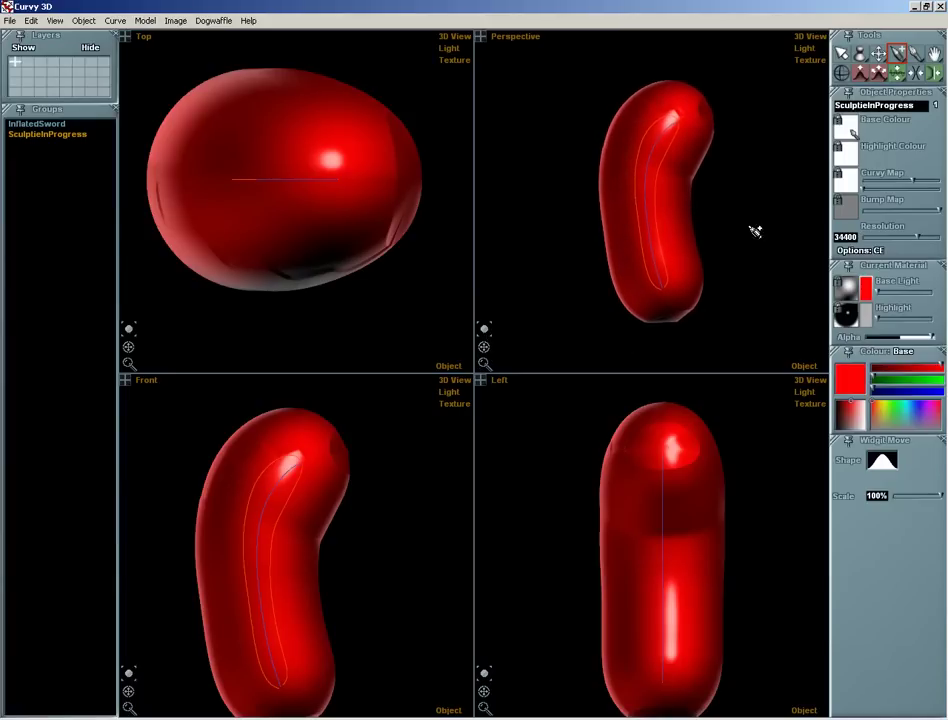
Assign the plain grey Curvy Map to SculptieInProgress and display that map for editing in place of the Top view.
{"action": "left_click", "coordinate": [846, 180]}
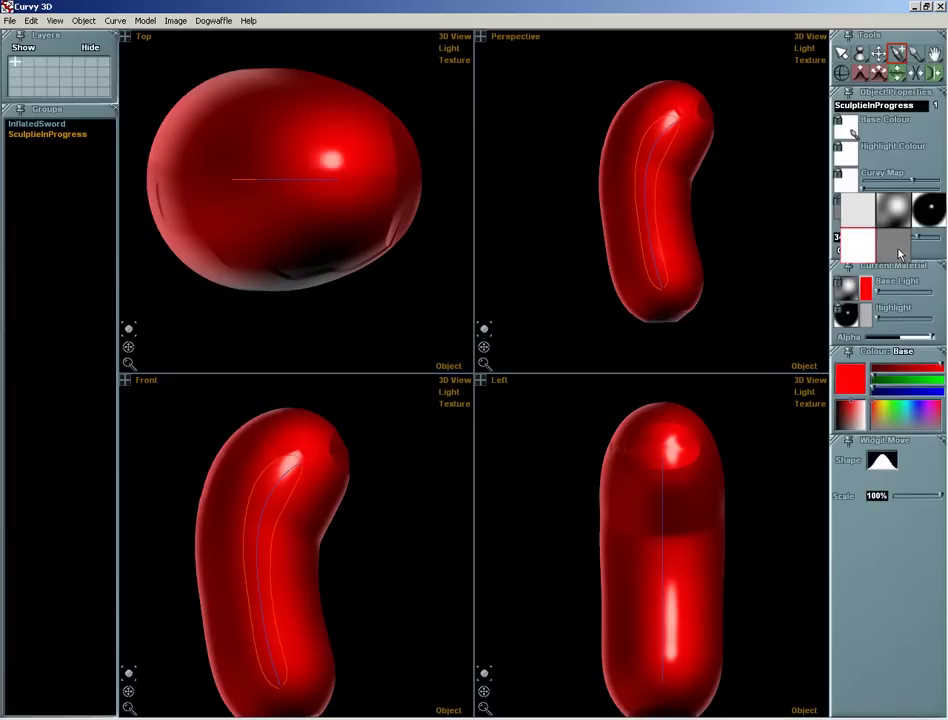
{"action": "left_click", "coordinate": [897, 250]}
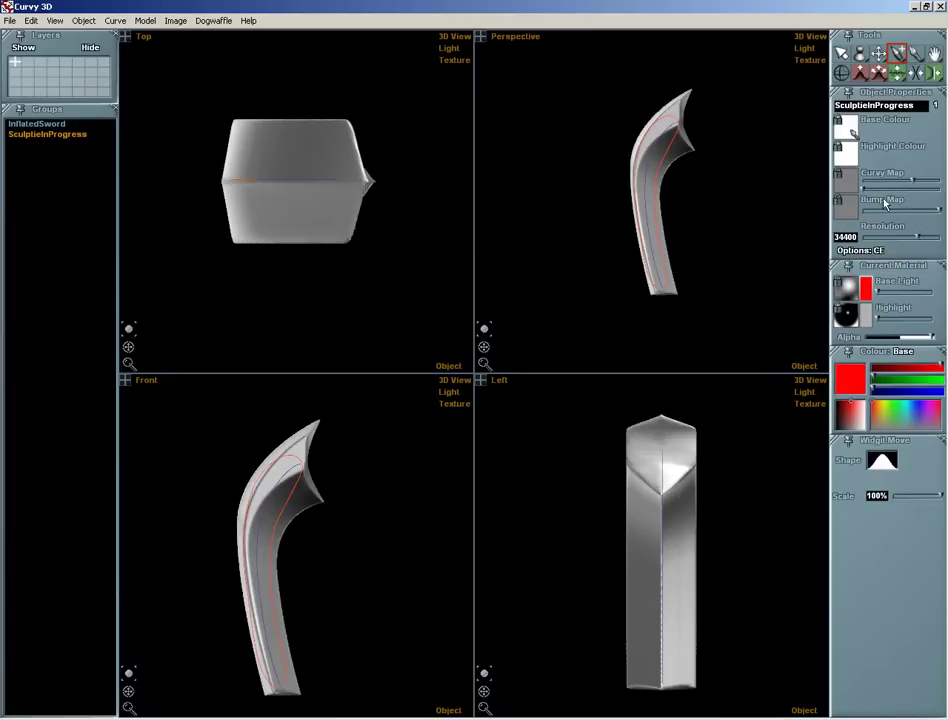
{"action": "left_click", "coordinate": [849, 183]}
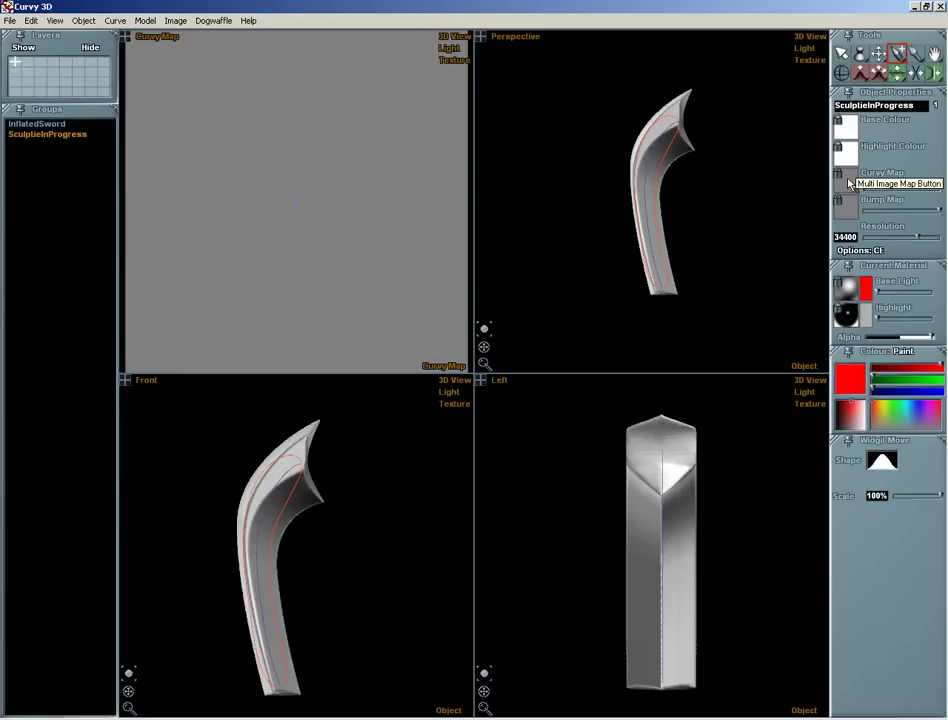
{"action": "mouse_move", "coordinate": [446, 104]}
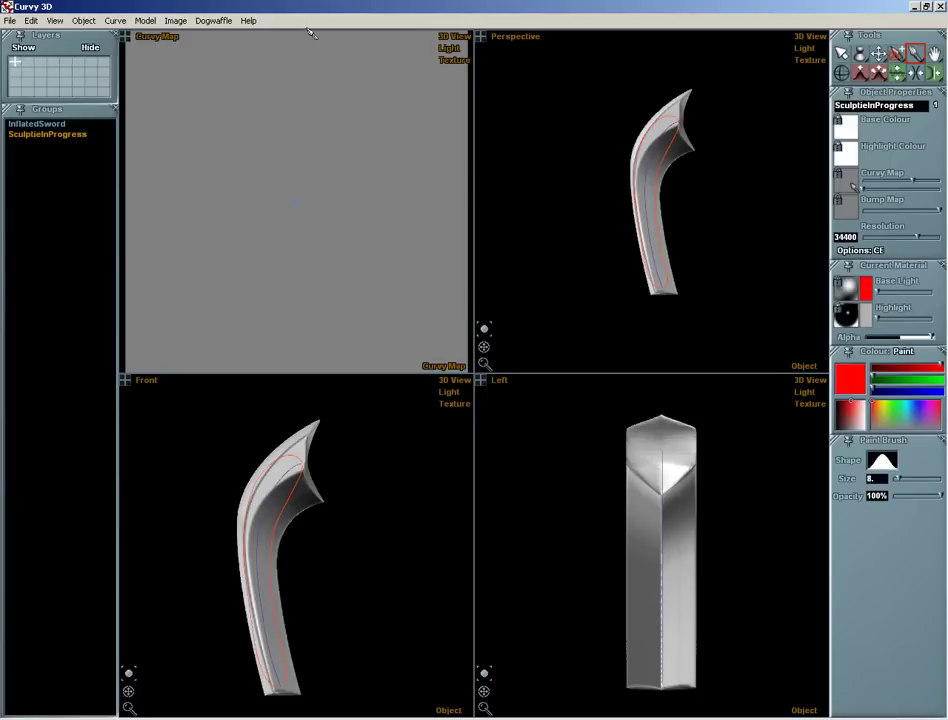
Make InflatedSword a child of SculptieInProgress in the group hierarchy.
{"action": "left_click", "coordinate": [176, 21]}
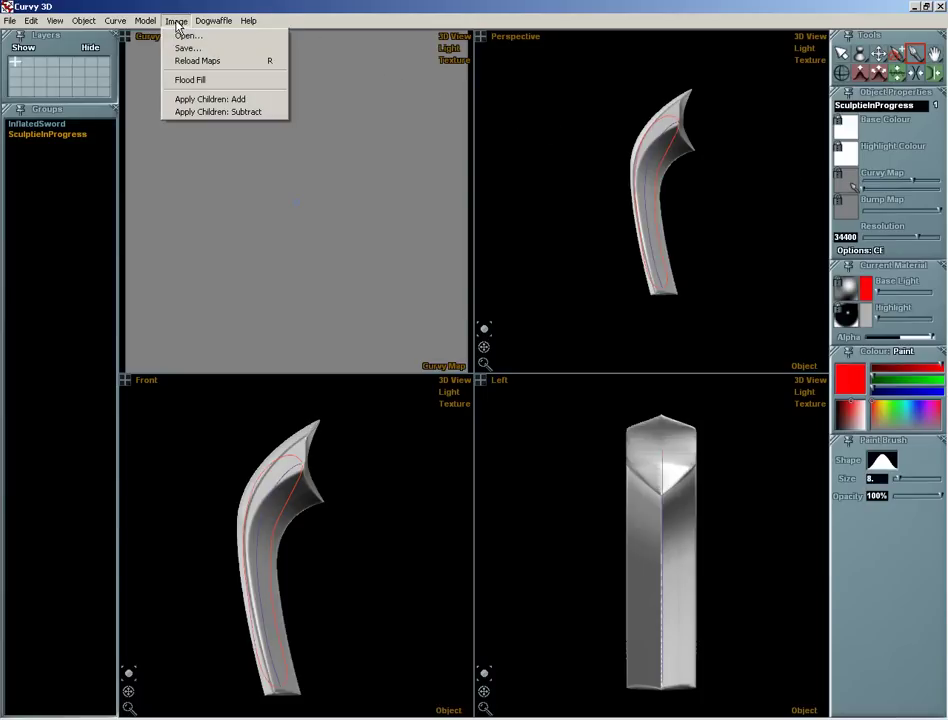
{"action": "left_click", "coordinate": [175, 3]}
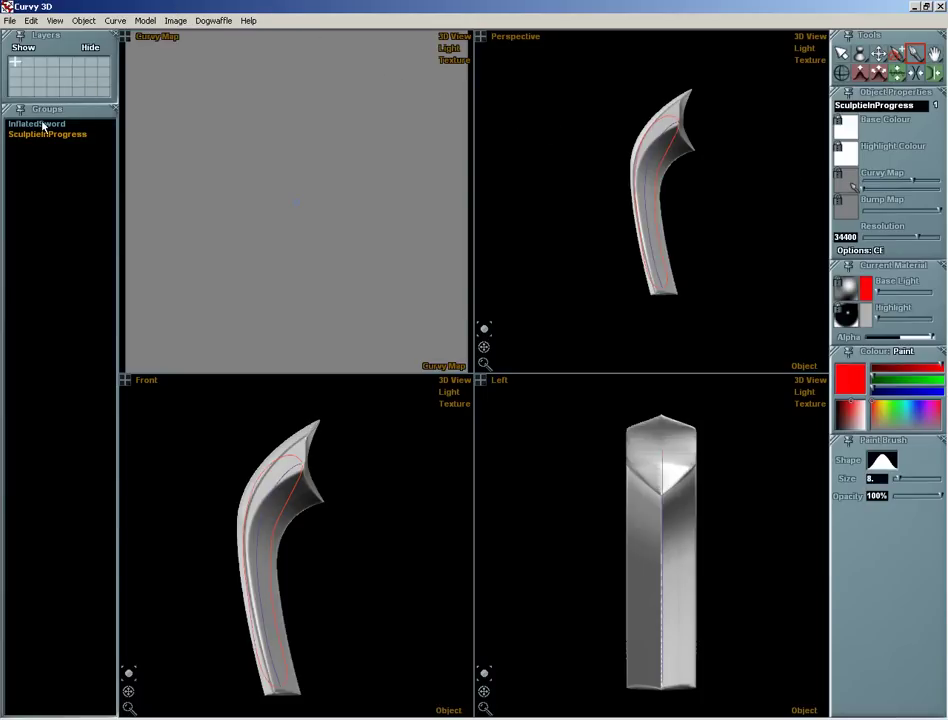
{"action": "mouse_move", "coordinate": [30, 124]}
{"action": "left_mouse_down"}
{"action": "mouse_move", "coordinate": [40, 125]}
{"action": "mouse_move", "coordinate": [25, 133]}
{"action": "left_mouse_up"}
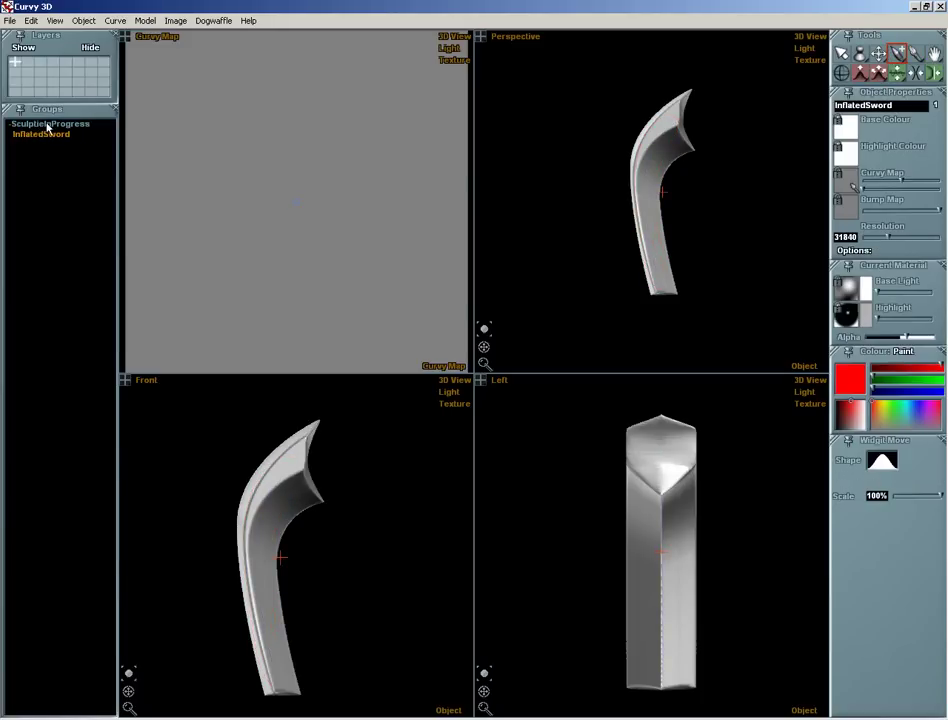
{"action": "left_click", "coordinate": [177, 21]}
{"action": "left_click", "coordinate": [147, 43]}
Select SculptieInProgress and apply its child sword to the Curvy Map with Apply Children: Add.
{"action": "left_click", "coordinate": [46, 124]}
{"action": "left_click", "coordinate": [177, 21]}
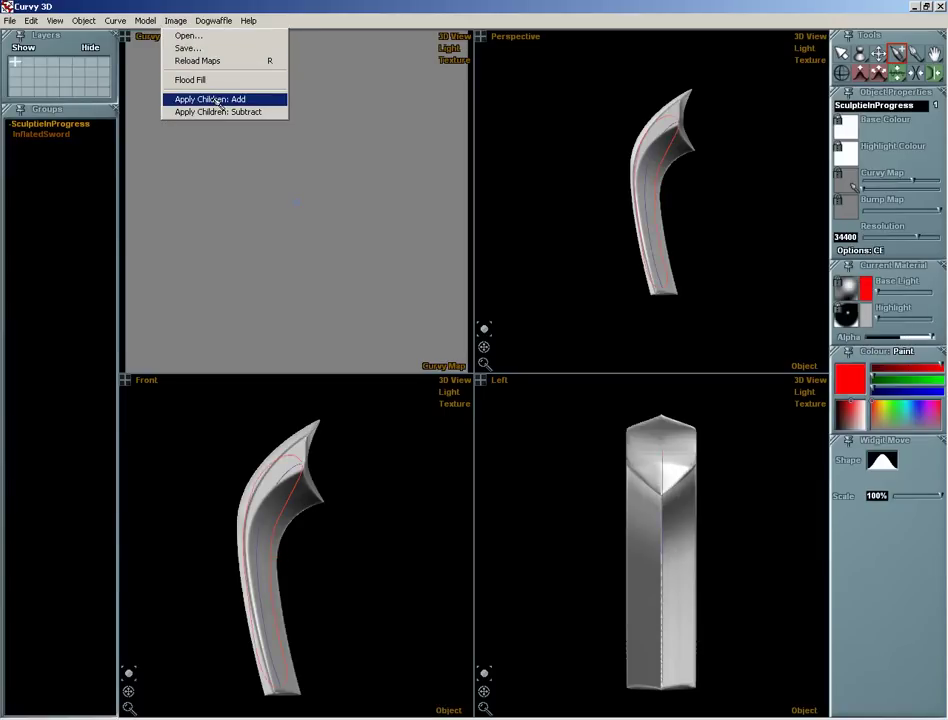
{"action": "left_click", "coordinate": [216, 100]}
Detach InflatedSword from SculptieInProgress and hide it.
{"action": "left_click_drag", "start_coordinate": [47, 139], "coordinate": [52, 194]}
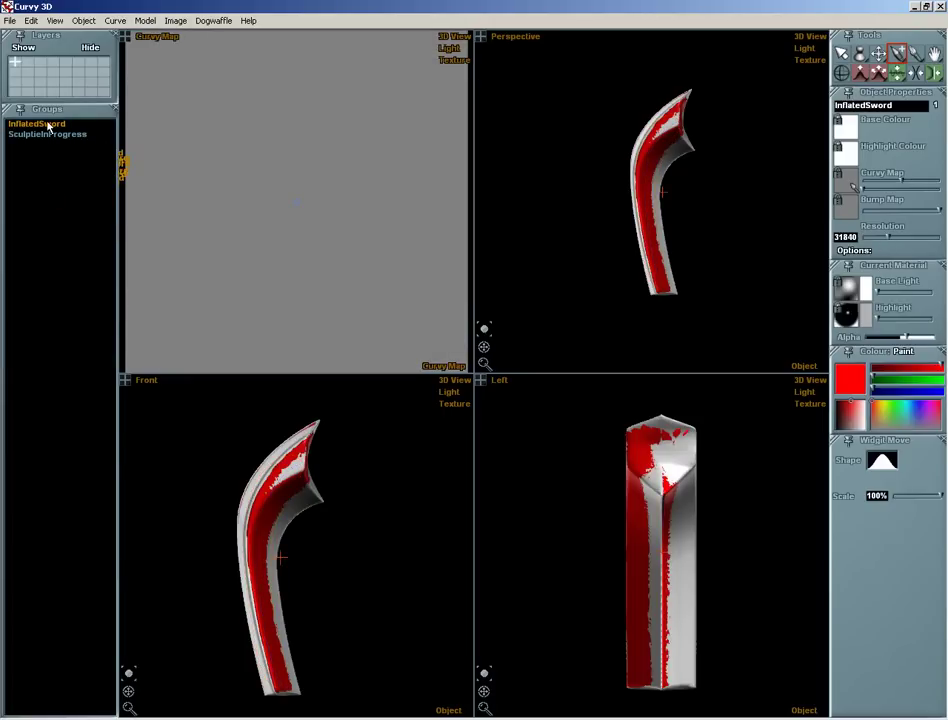
{"action": "left_click", "coordinate": [78, 22]}
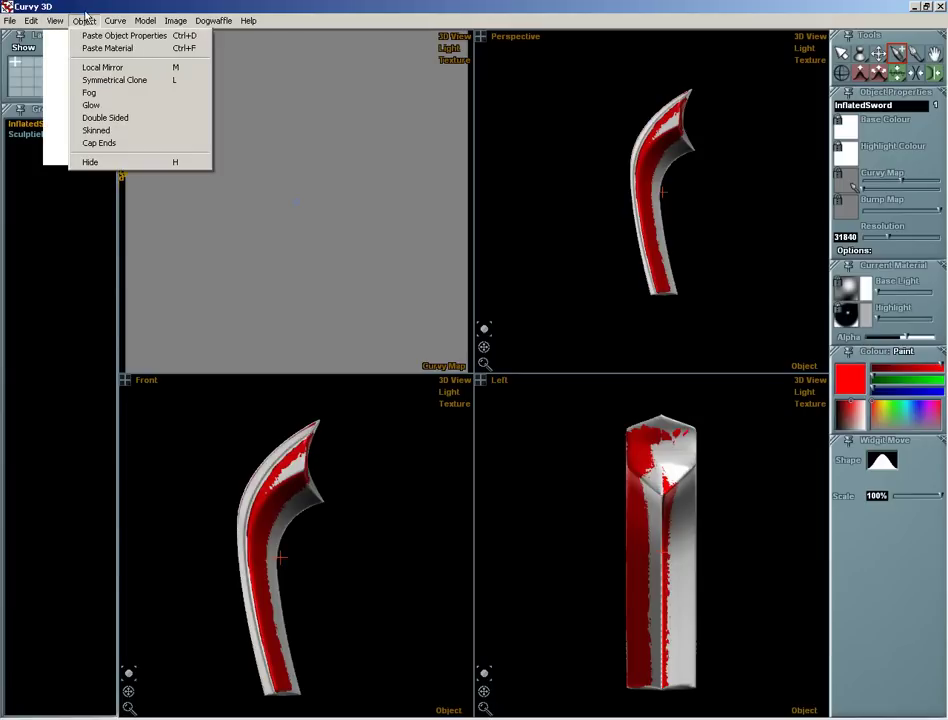
{"action": "left_click", "coordinate": [109, 162]}
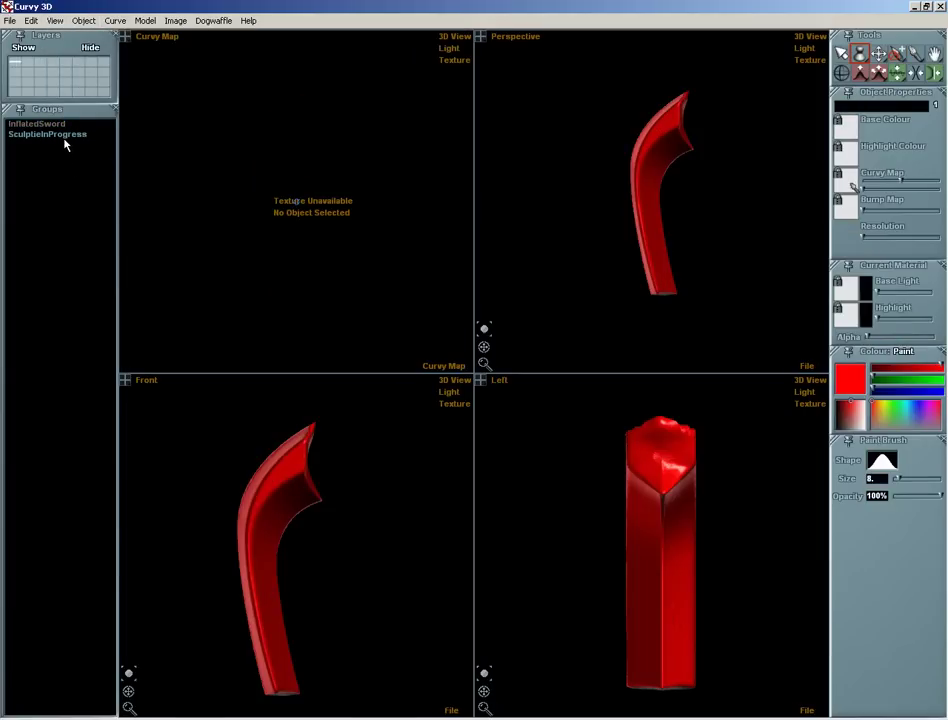
Smooth SculptieInProgress's generated Curvy Map slightly, then deselect the object and inspect the blade in the Perspective view.
{"action": "left_click", "coordinate": [66, 135]}
{"action": "mouse_move", "coordinate": [490, 354]}
{"action": "left_mouse_down"}
{"action": "mouse_move", "coordinate": [546, 356]}
{"action": "mouse_move", "coordinate": [493, 355]}
{"action": "mouse_move", "coordinate": [487, 346]}
{"action": "left_mouse_up"}
{"action": "key", "text": "Home"}
{"action": "left_click", "coordinate": [710, 214]}
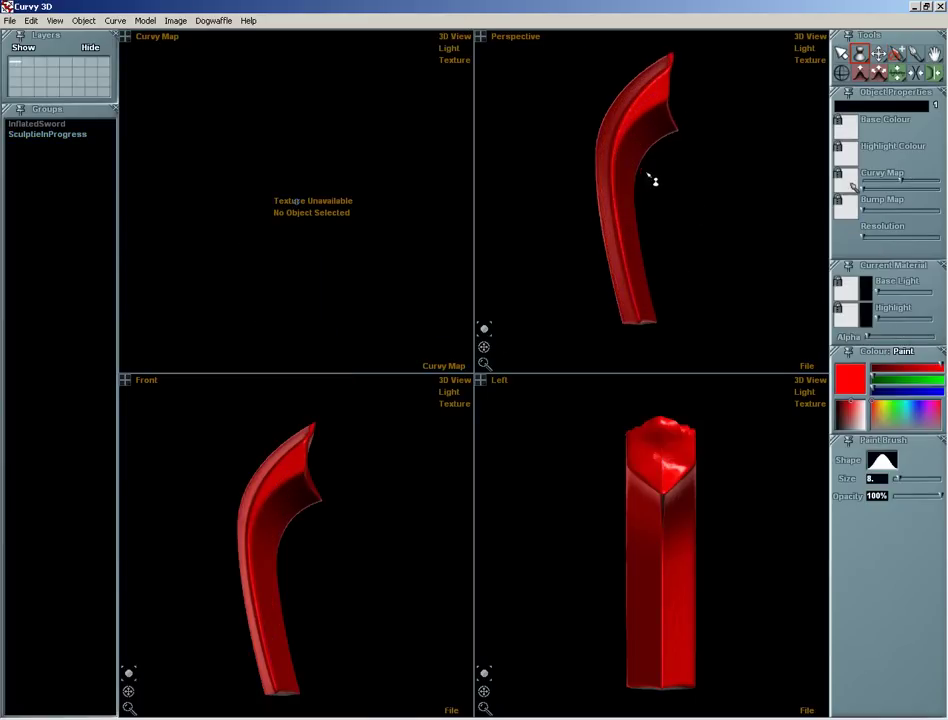
{"action": "left_click", "coordinate": [635, 138]}
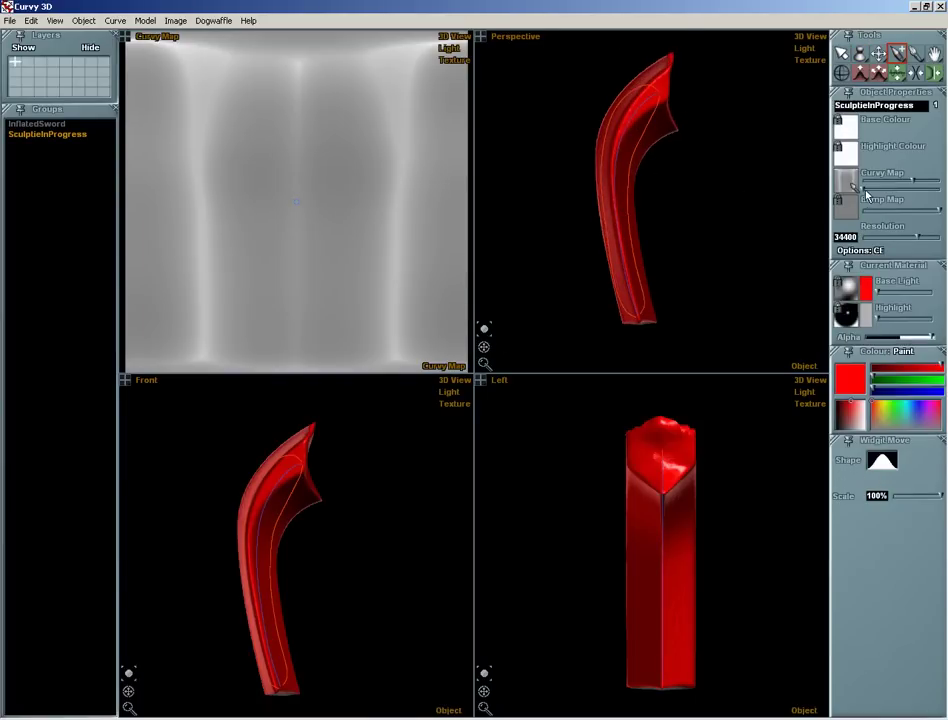
{"action": "left_click", "coordinate": [867, 189]}
{"action": "left_click", "coordinate": [875, 189]}
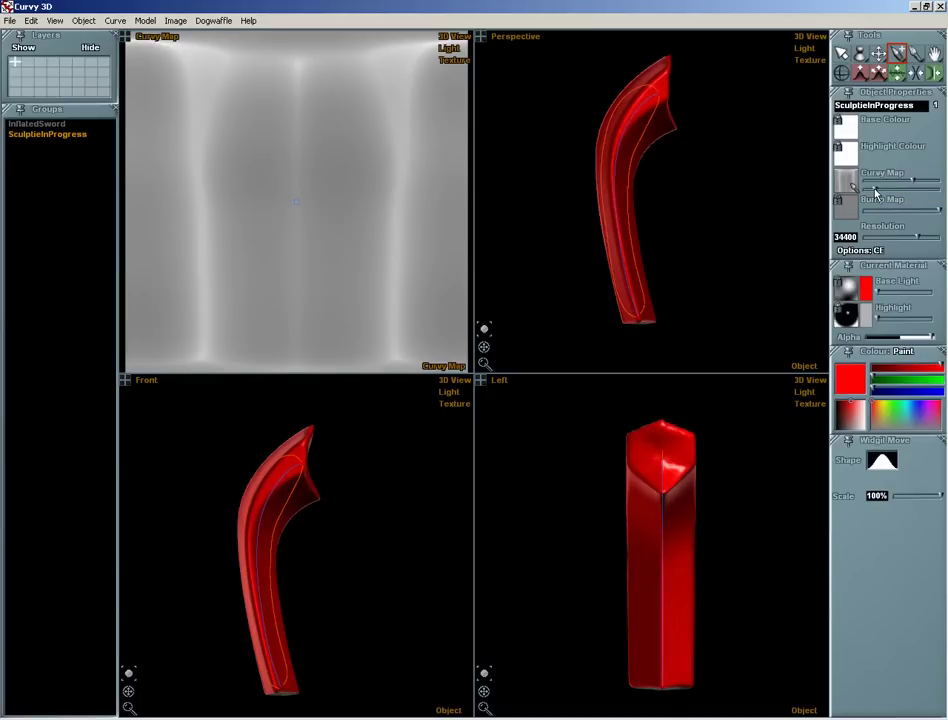
{"action": "left_click", "coordinate": [537, 344]}
{"action": "mouse_move", "coordinate": [483, 352]}
{"action": "left_mouse_down"}
{"action": "mouse_move", "coordinate": [455, 364]}
{"action": "mouse_move", "coordinate": [491, 362]}
{"action": "mouse_move", "coordinate": [430, 364]}
{"action": "mouse_move", "coordinate": [480, 366]}
{"action": "mouse_move", "coordinate": [474, 358]}
{"action": "left_mouse_up"}
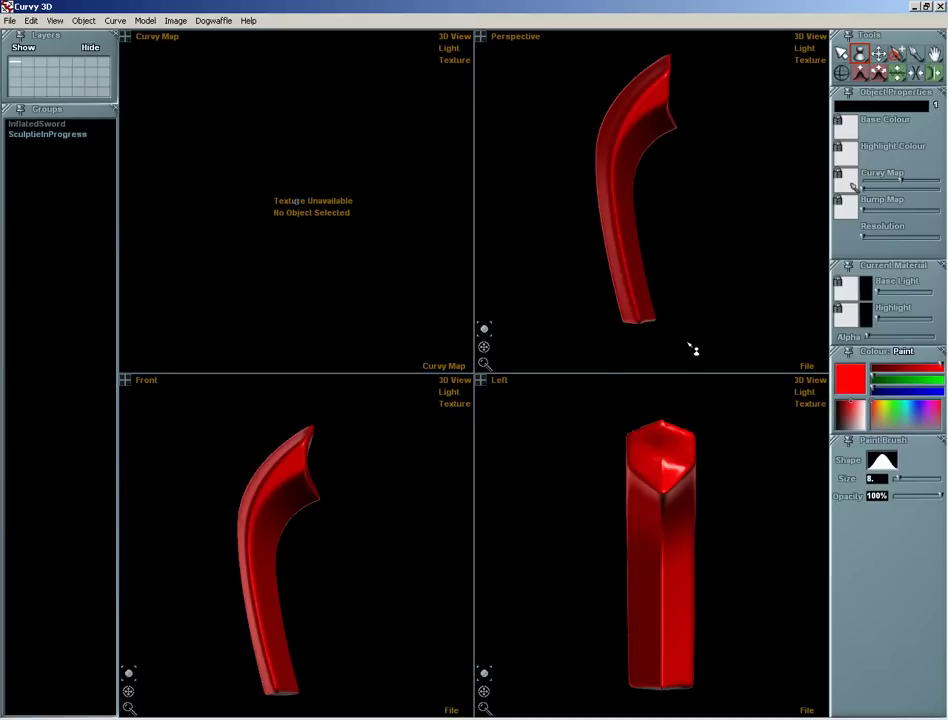
Export the model as a sculptie in BMP format to the Sword folder, with a file name beginning with SwordS.
{"action": "left_click", "coordinate": [841, 54]}
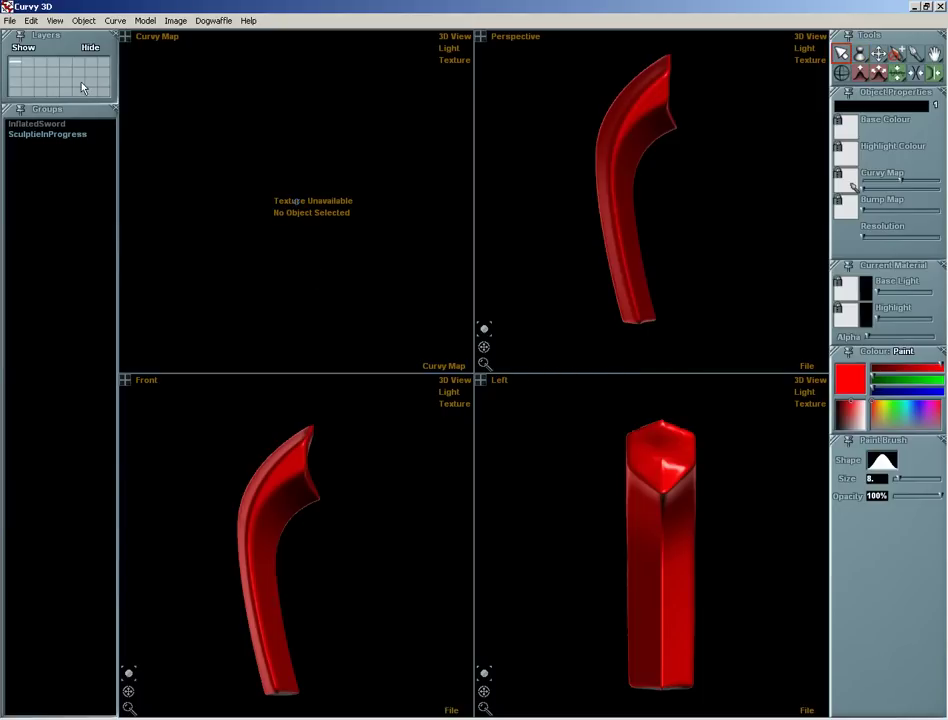
{"action": "left_click", "coordinate": [11, 21]}
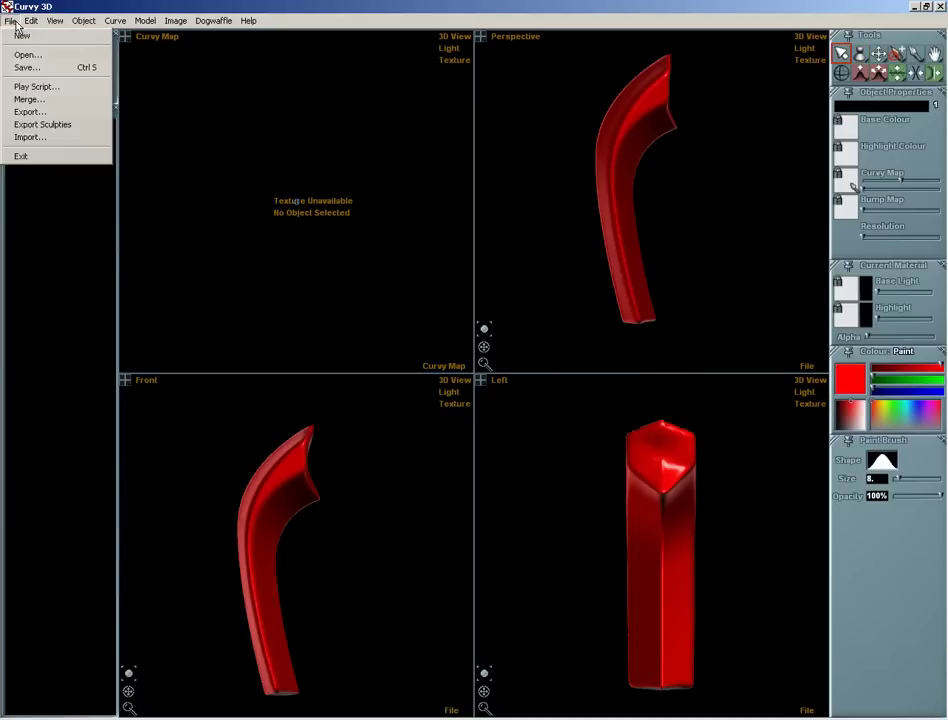
{"action": "left_click", "coordinate": [67, 125]}
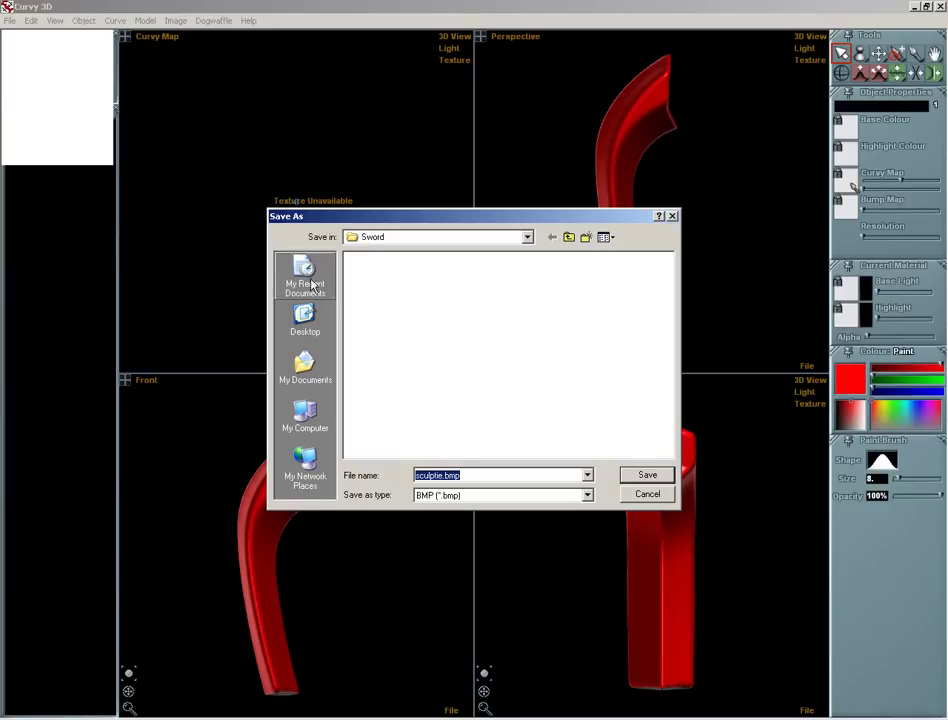
{"action": "left_click_drag", "start_coordinate": [440, 478], "coordinate": [382, 476]}
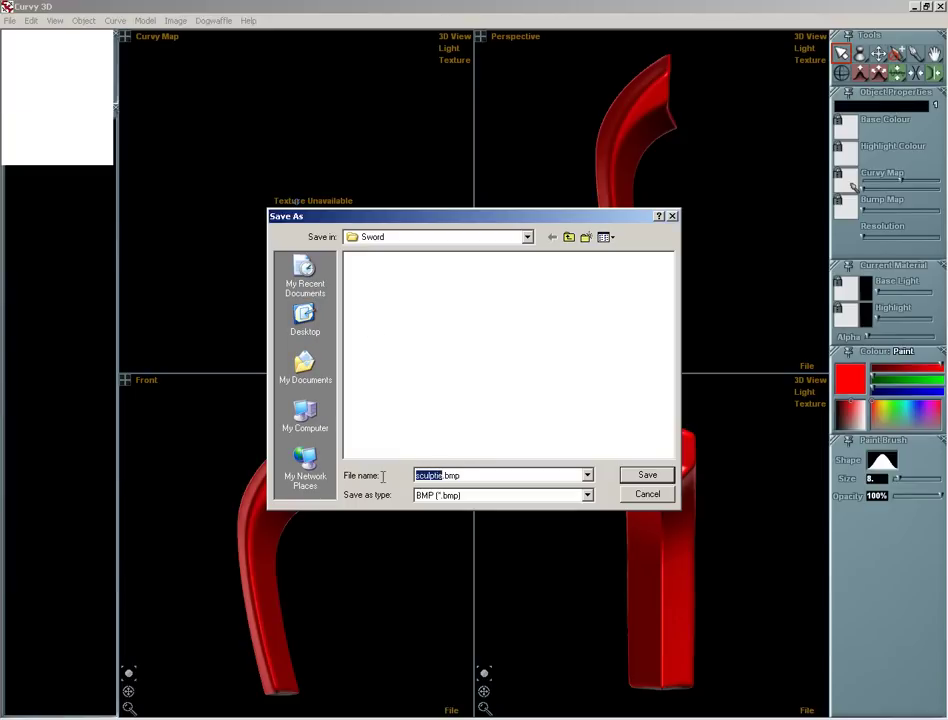
{"action": "type", "text": "SwordS"}
{"action": "left_click", "coordinate": [652, 476]}
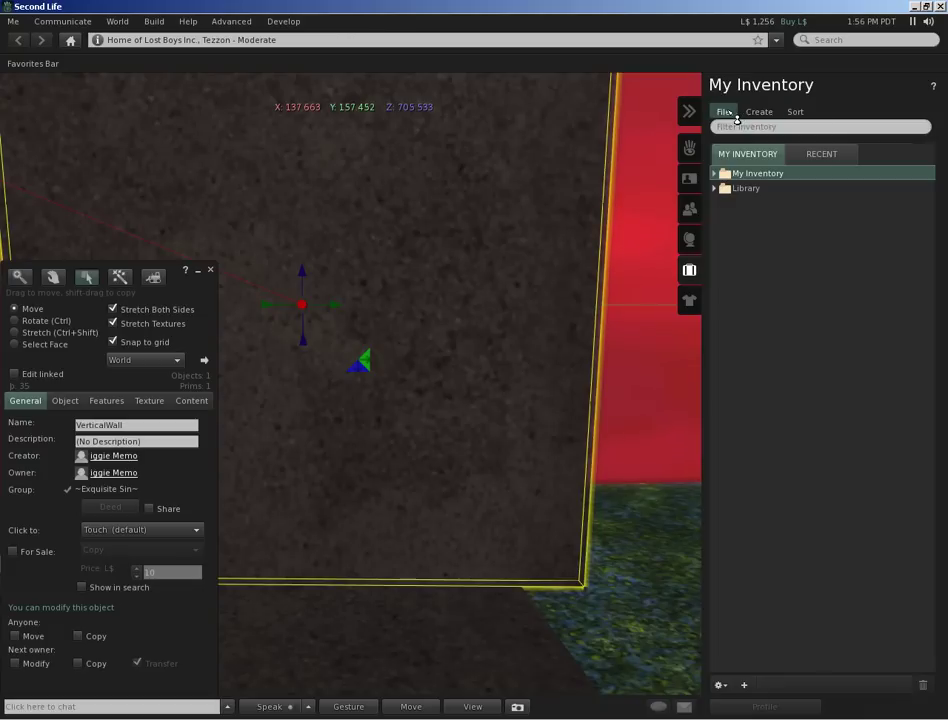
Choose SwordSculptieSculptieInProgress.BMP from the Sword folder for an image upload to the inventory.
{"action": "left_click", "coordinate": [733, 113]}
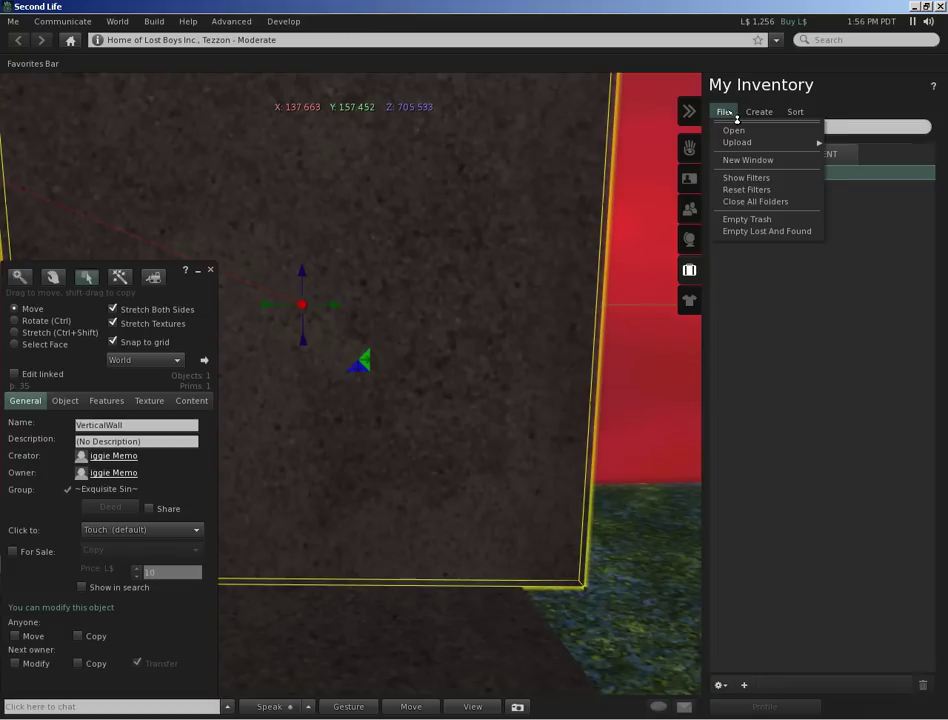
{"action": "mouse_move", "coordinate": [745, 142]}
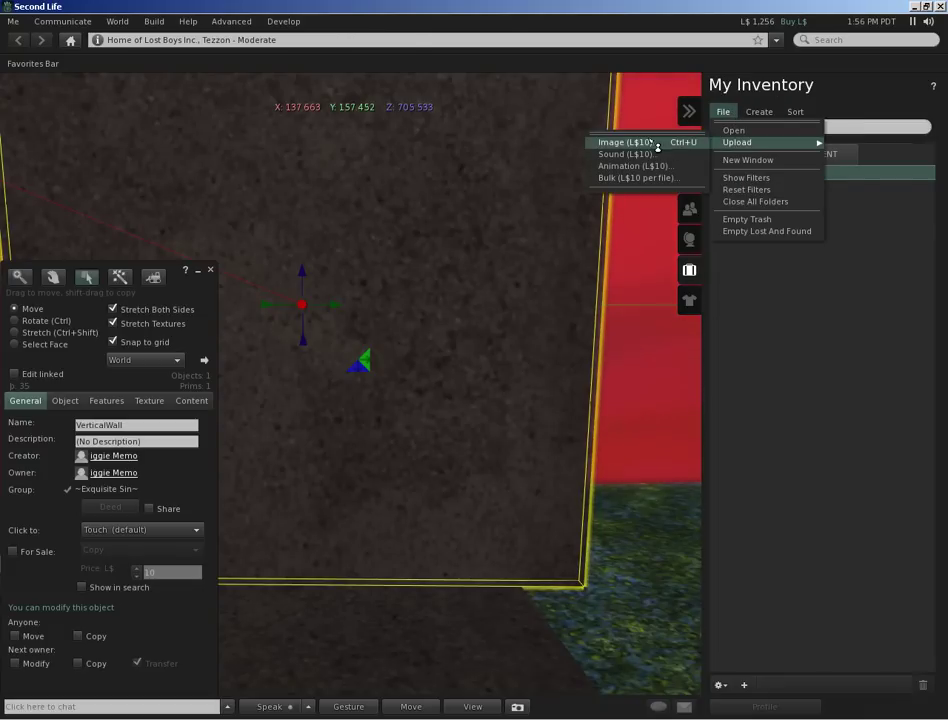
{"action": "left_click", "coordinate": [657, 146]}
{"action": "left_click", "coordinate": [115, 217]}
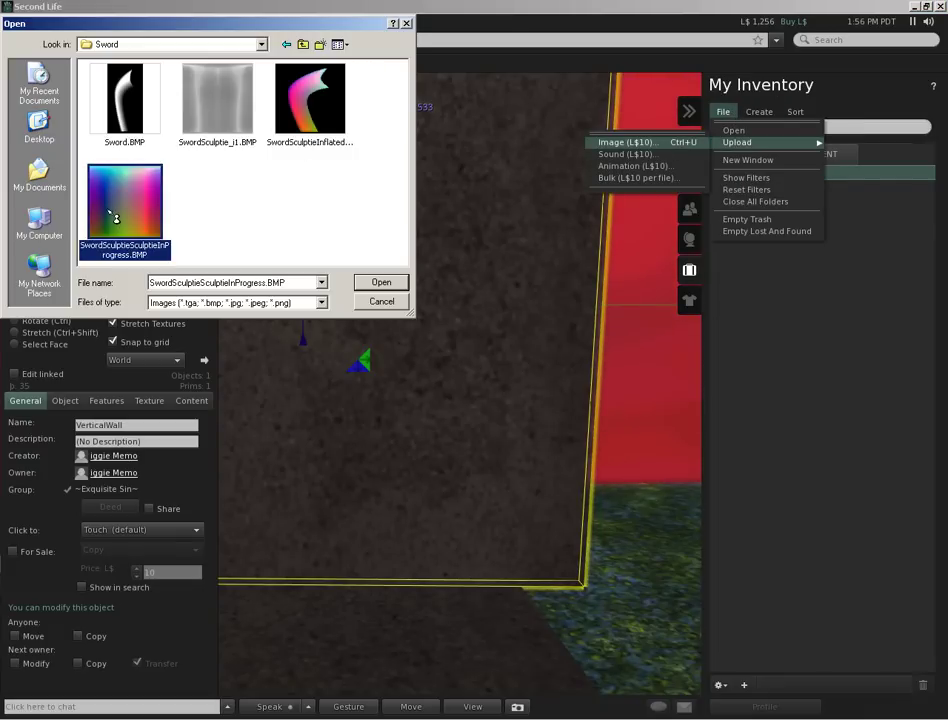
{"action": "left_click", "coordinate": [397, 287]}
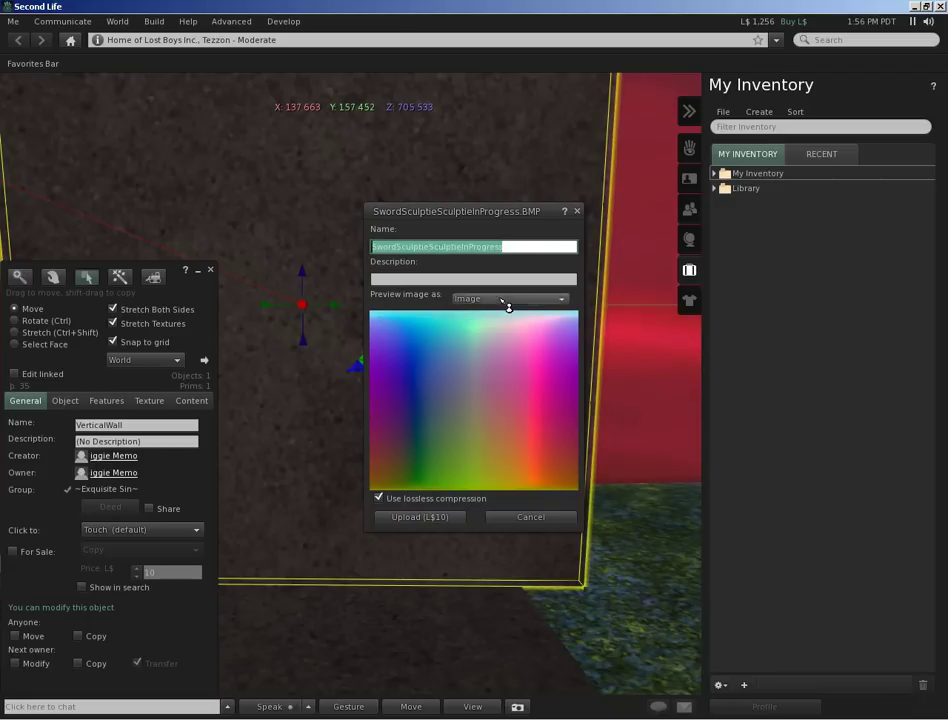
Preview the image as a Sculpted Prim, rotate the preview to check the blade, and upload it for L$10.
{"action": "left_click", "coordinate": [508, 299]}
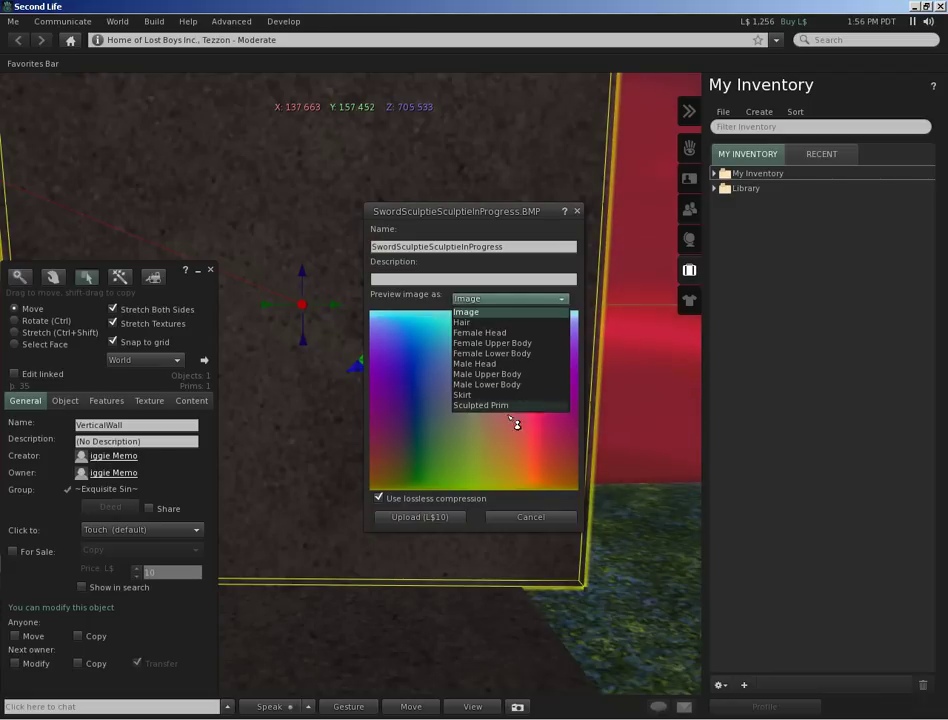
{"action": "left_click", "coordinate": [516, 406]}
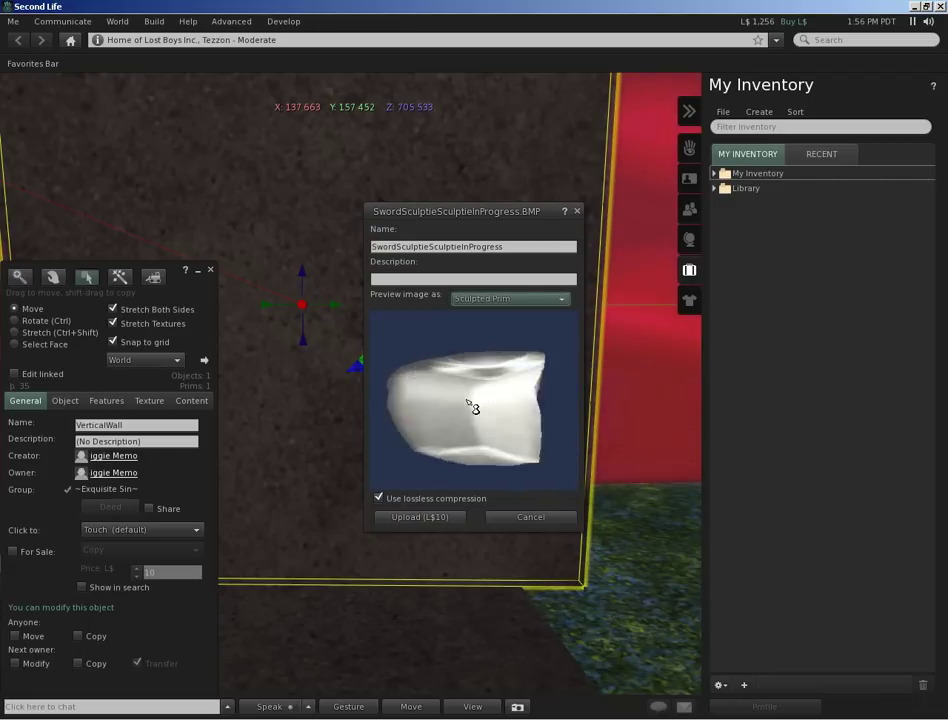
{"action": "mouse_move", "coordinate": [480, 409]}
{"action": "left_mouse_down"}
{"action": "mouse_move", "coordinate": [461, 402]}
{"action": "mouse_move", "coordinate": [465, 413]}
{"action": "left_mouse_up"}
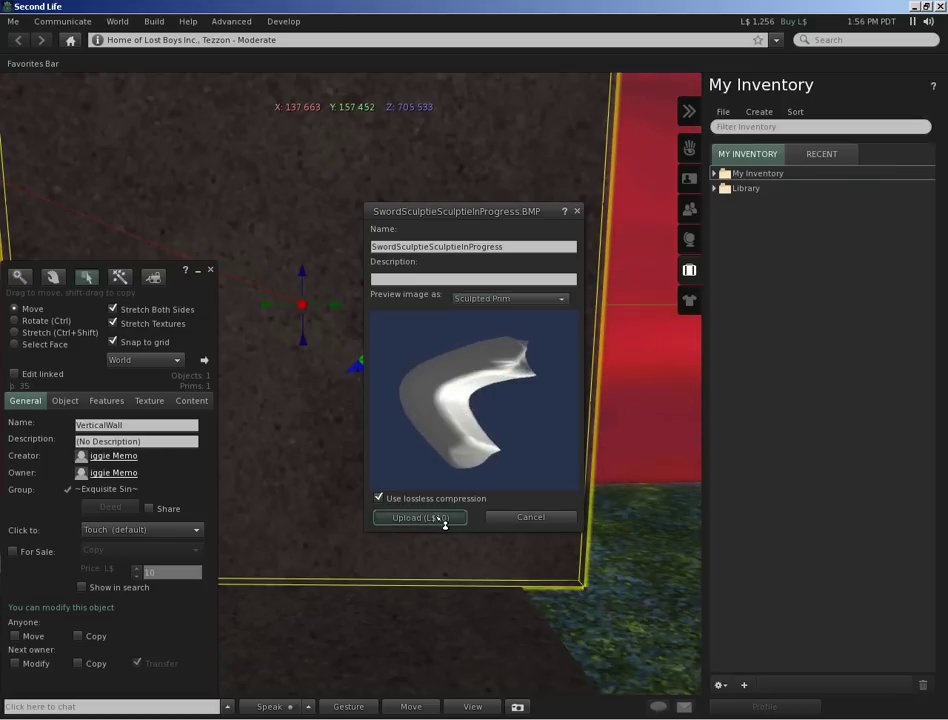
{"action": "left_click", "coordinate": [444, 518]}
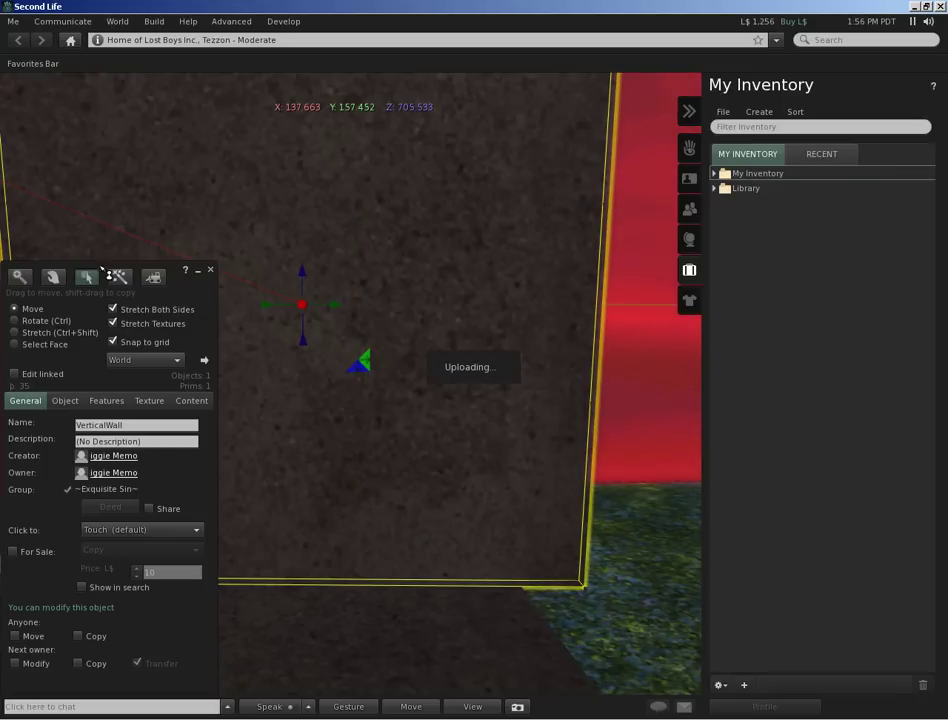
Create a box prim in front of the dark wall and change its object type to Sculpted.
{"action": "left_click", "coordinate": [420, 614]}
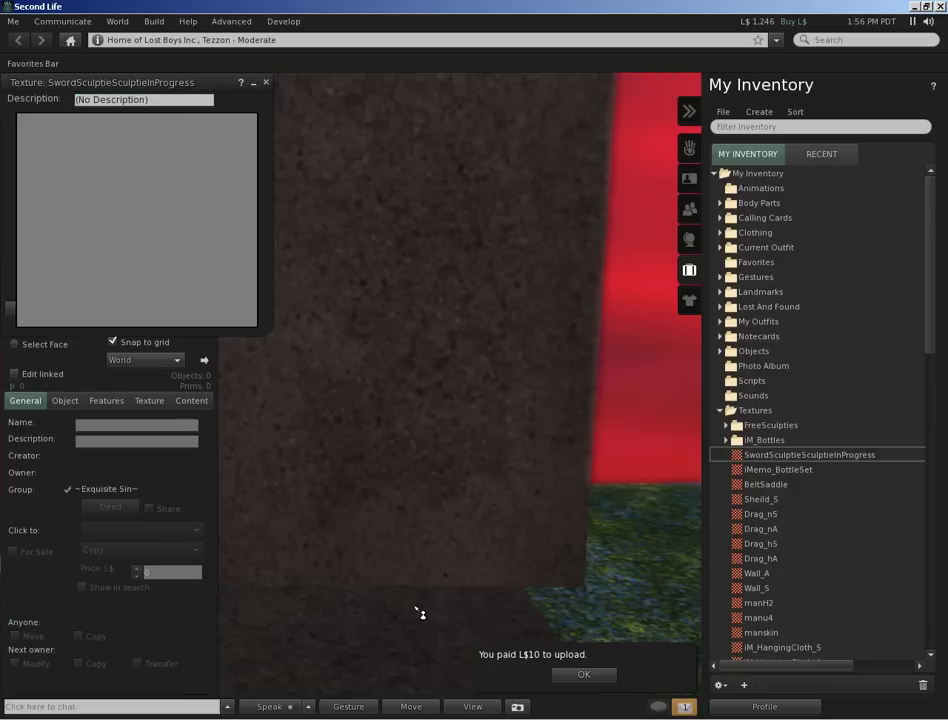
{"action": "left_click_drag", "start_coordinate": [428, 569], "coordinate": [446, 322]}
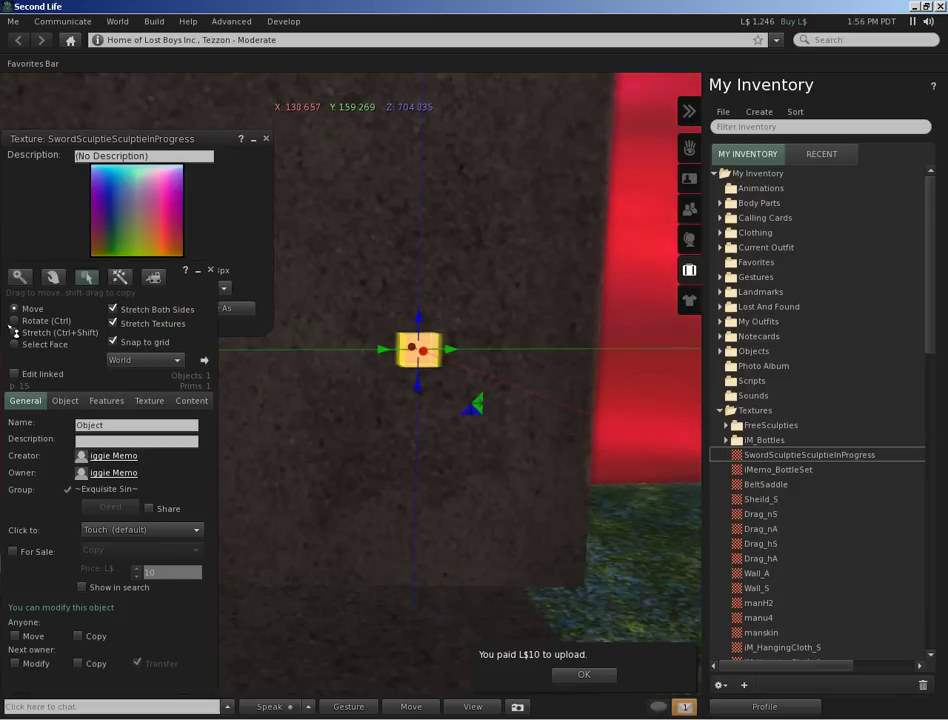
{"action": "left_click", "coordinate": [65, 400]}
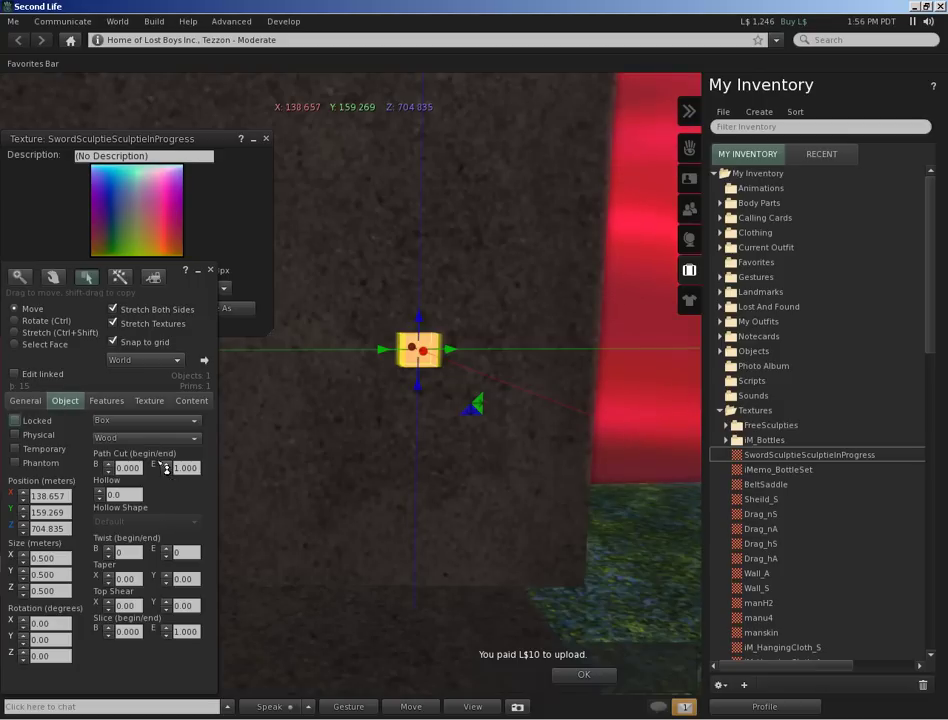
{"action": "left_click", "coordinate": [150, 420]}
{"action": "left_click", "coordinate": [140, 509]}
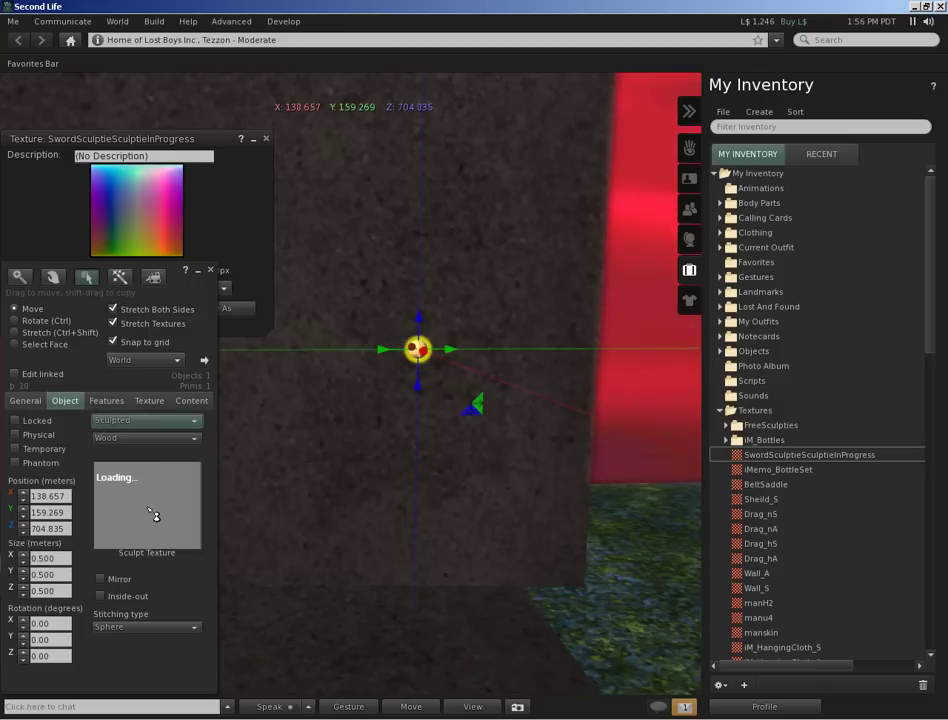
Assign SwordSculptieSculptieInProgress from the inventory's Textures folder as the prim's sculpt texture.
{"action": "left_click", "coordinate": [155, 515]}
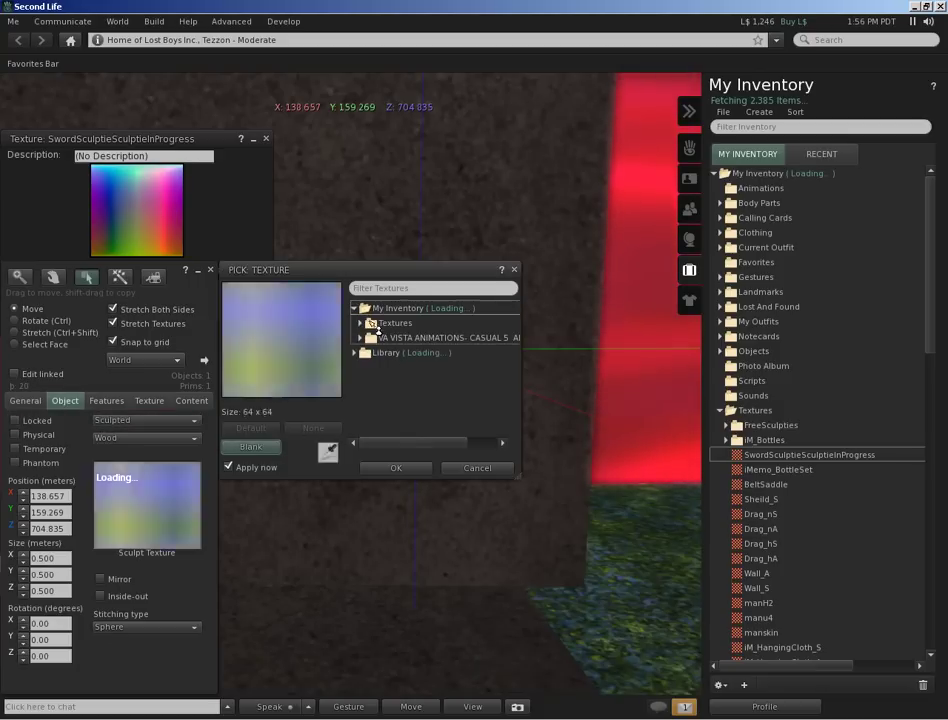
{"action": "left_click", "coordinate": [364, 328]}
{"action": "left_click", "coordinate": [400, 368]}
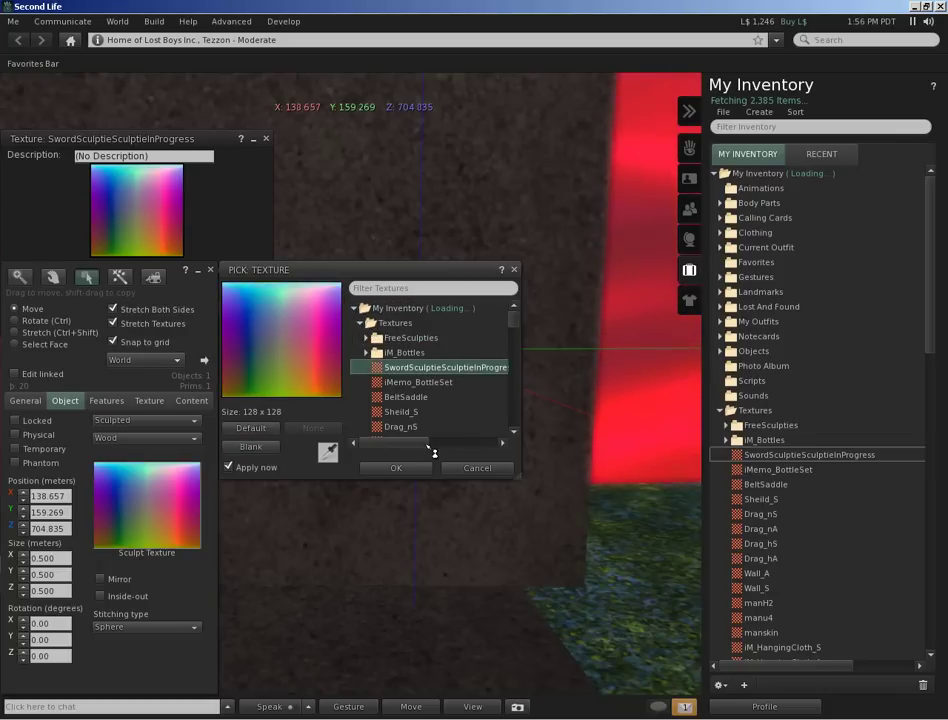
{"action": "left_click", "coordinate": [412, 472]}
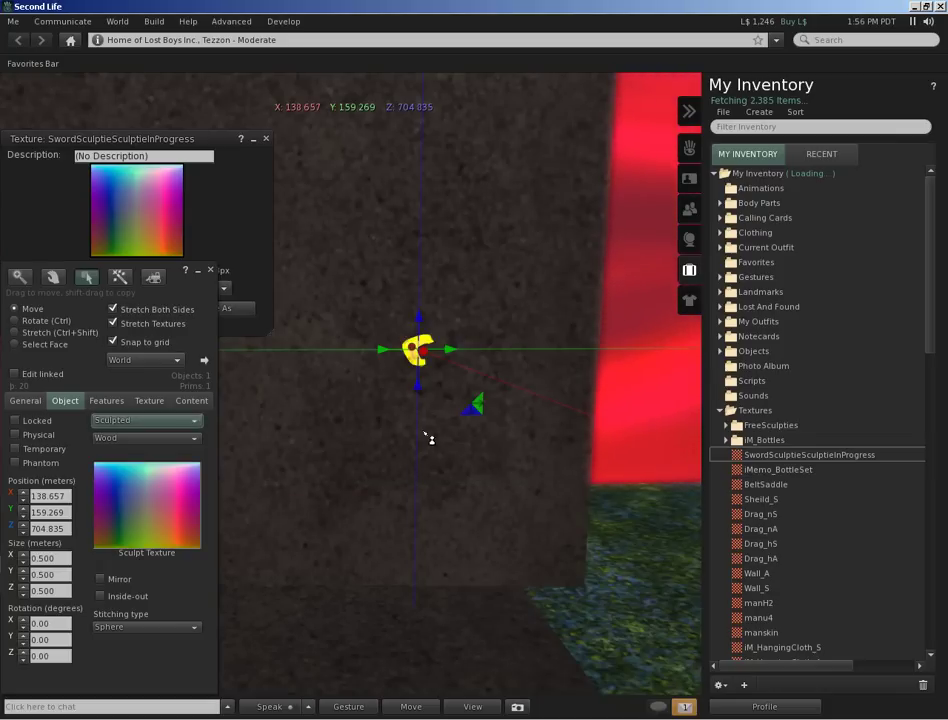
Stretch the sculpted prim to about 0.980 m in Y and 4.165 m in Z.
{"action": "left_click", "coordinate": [14, 332]}
{"action": "left_click_drag", "start_coordinate": [421, 325], "coordinate": [440, 197]}
{"action": "mouse_move", "coordinate": [399, 350]}
{"action": "left_mouse_down"}
{"action": "mouse_move", "coordinate": [379, 355]}
{"action": "mouse_move", "coordinate": [394, 355]}
{"action": "left_mouse_up"}
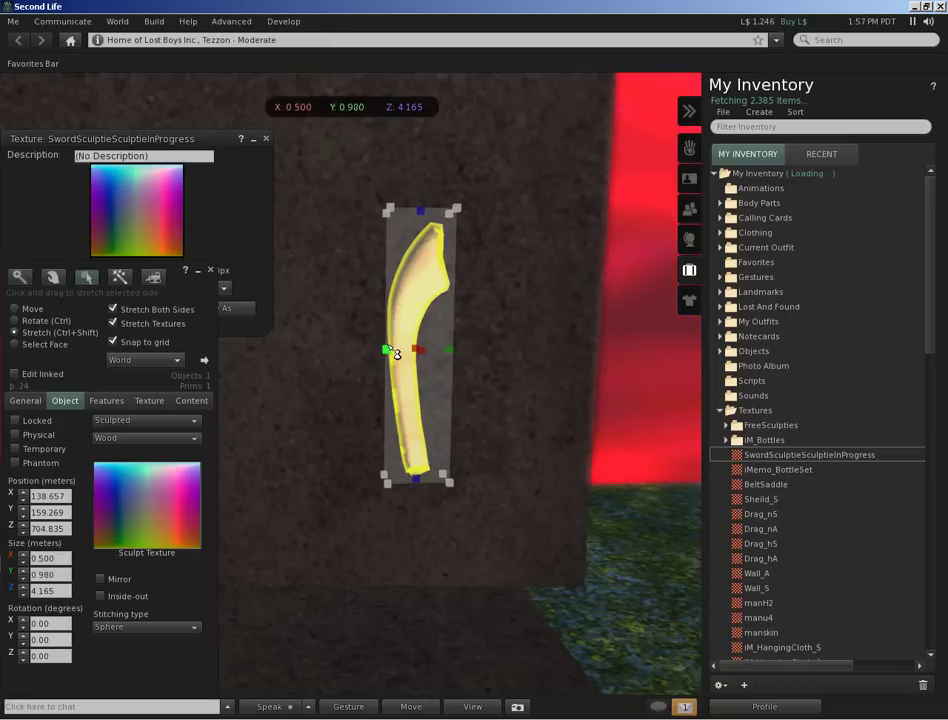
Turn on Inside-out for the sculpted blade and thin it to about 0.103 m in X.
{"action": "scroll", "coordinate": [402, 346], "scroll_direction": "up", "scroll_amount": 3}
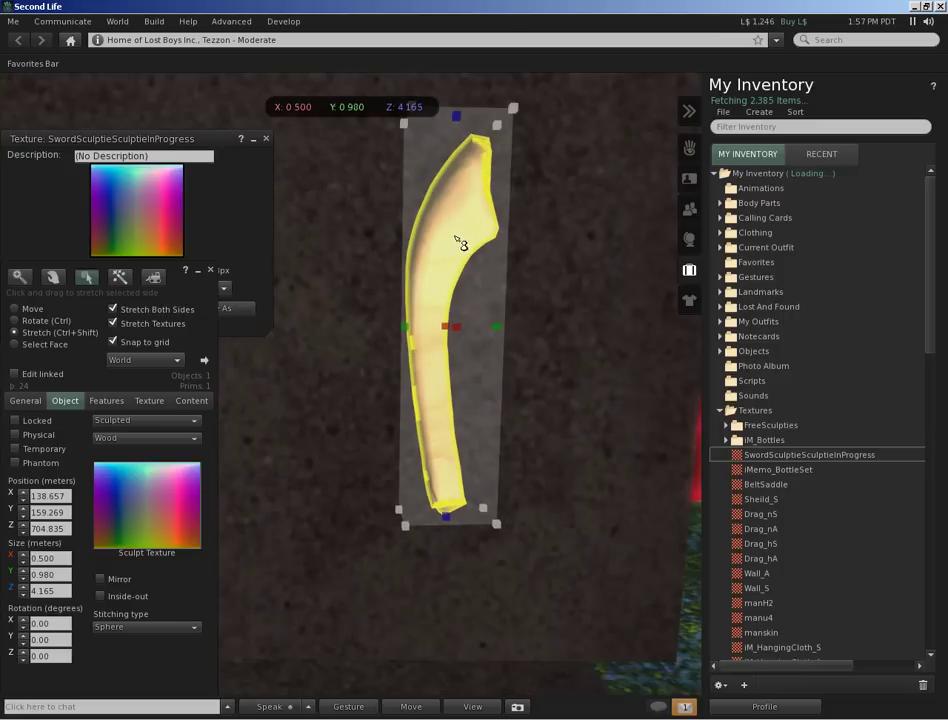
{"action": "mouse_move", "coordinate": [436, 318]}
{"action": "left_mouse_down", "text": "alt"}
{"action": "mouse_move", "coordinate": [354, 396]}
{"action": "mouse_move", "coordinate": [375, 423]}
{"action": "mouse_move", "coordinate": [342, 394]}
{"action": "mouse_move", "coordinate": [355, 398]}
{"action": "mouse_move", "coordinate": [352, 386]}
{"action": "mouse_move", "coordinate": [351, 396]}
{"action": "left_mouse_up", "text": "alt"}
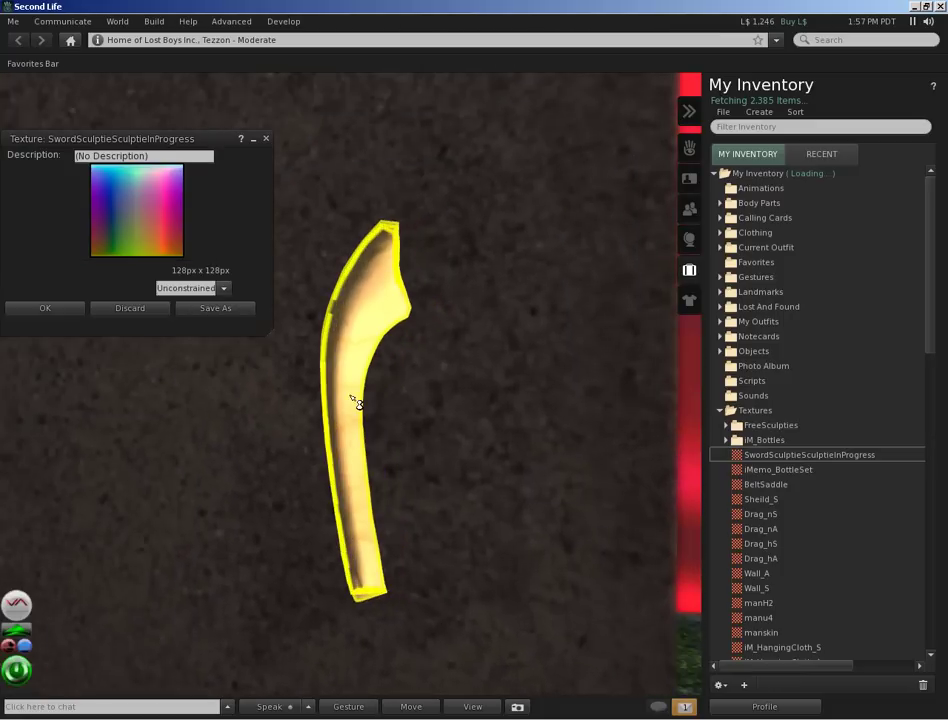
{"action": "left_click", "coordinate": [102, 597]}
{"action": "key", "text": "ctrl+3"}
{"action": "left_click_drag", "start_coordinate": [351, 396], "coordinate": [353, 394], "text": "ctrl+alt+shift"}
{"action": "left_click", "coordinate": [268, 140]}
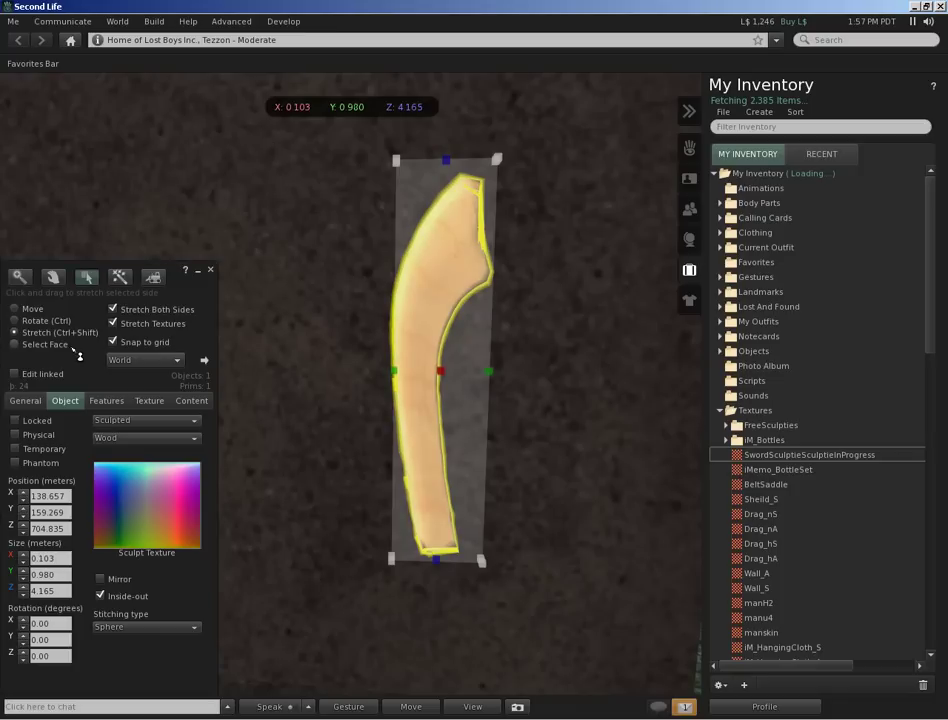
Set the blade's shininess to High and replace its wood texture with Blank.
{"action": "left_click", "coordinate": [125, 402]}
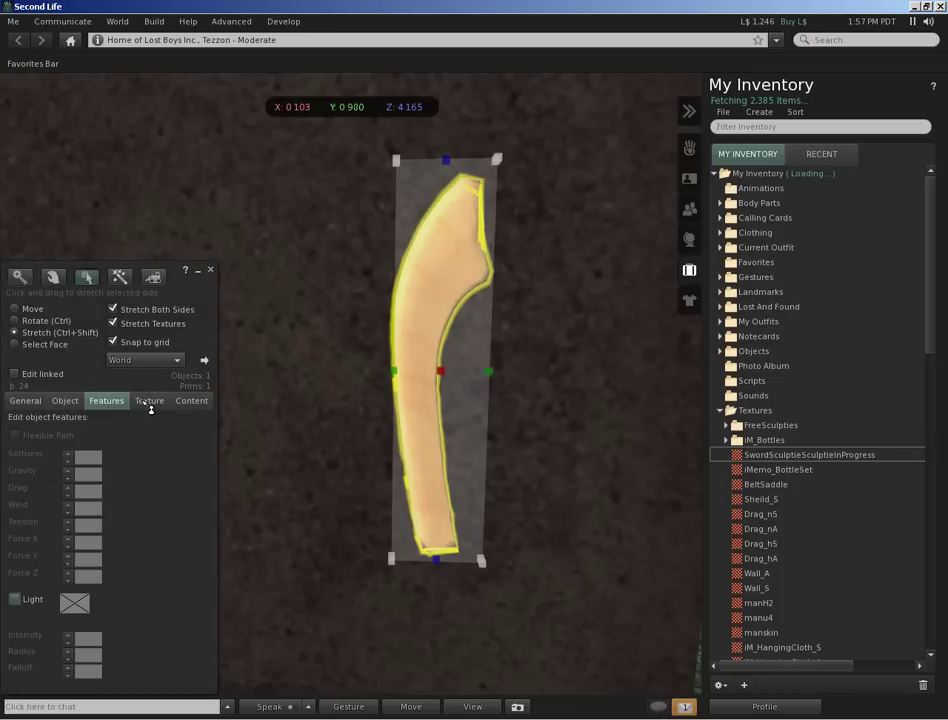
{"action": "left_click", "coordinate": [153, 401]}
{"action": "left_click", "coordinate": [108, 509]}
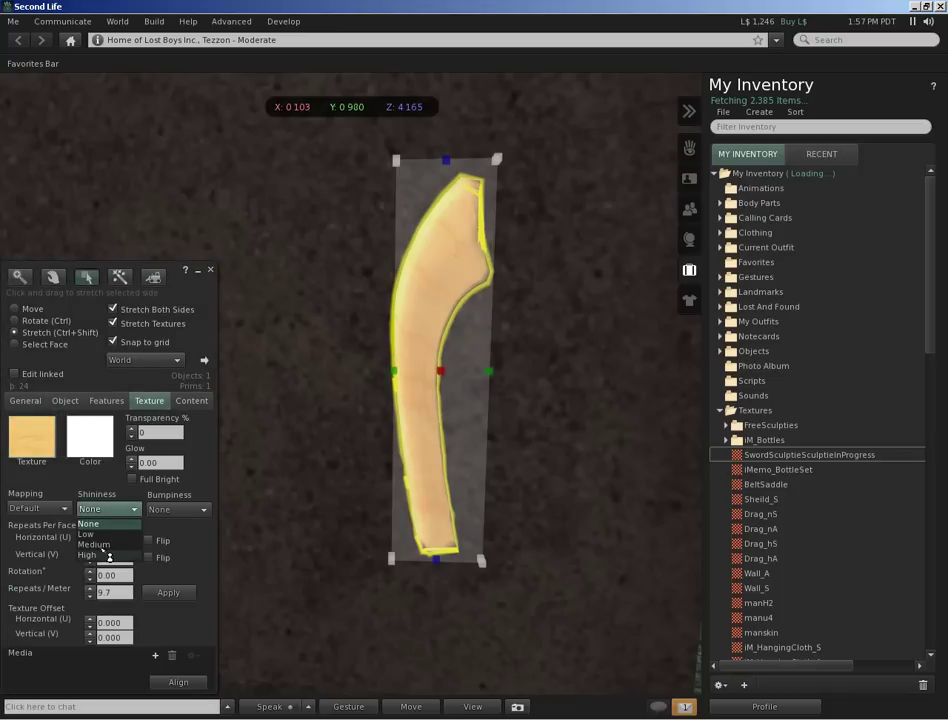
{"action": "left_click", "coordinate": [108, 555]}
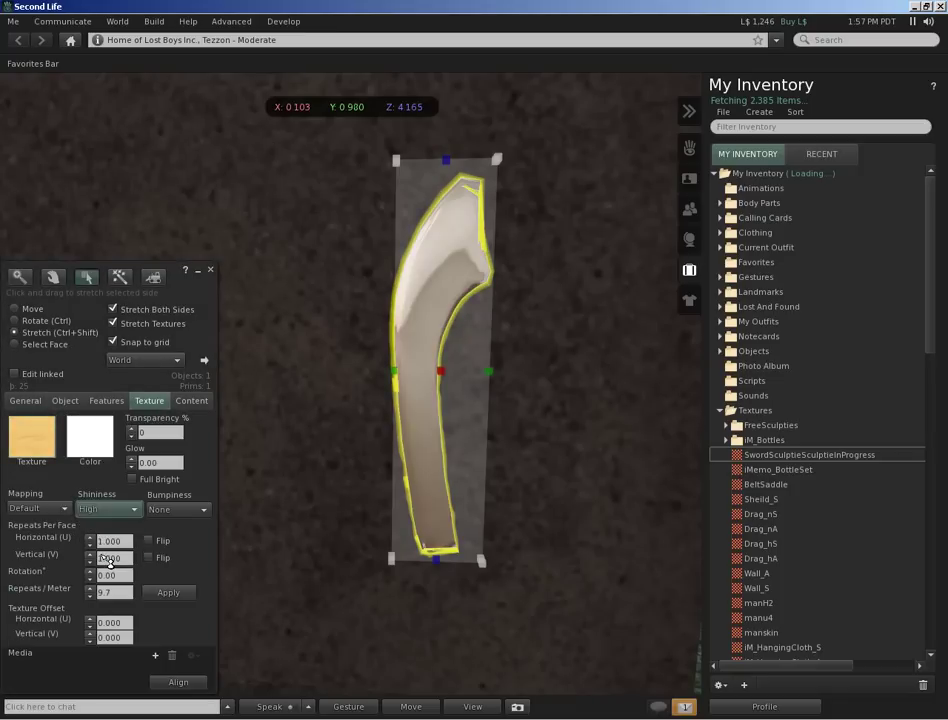
{"action": "left_click", "coordinate": [34, 445]}
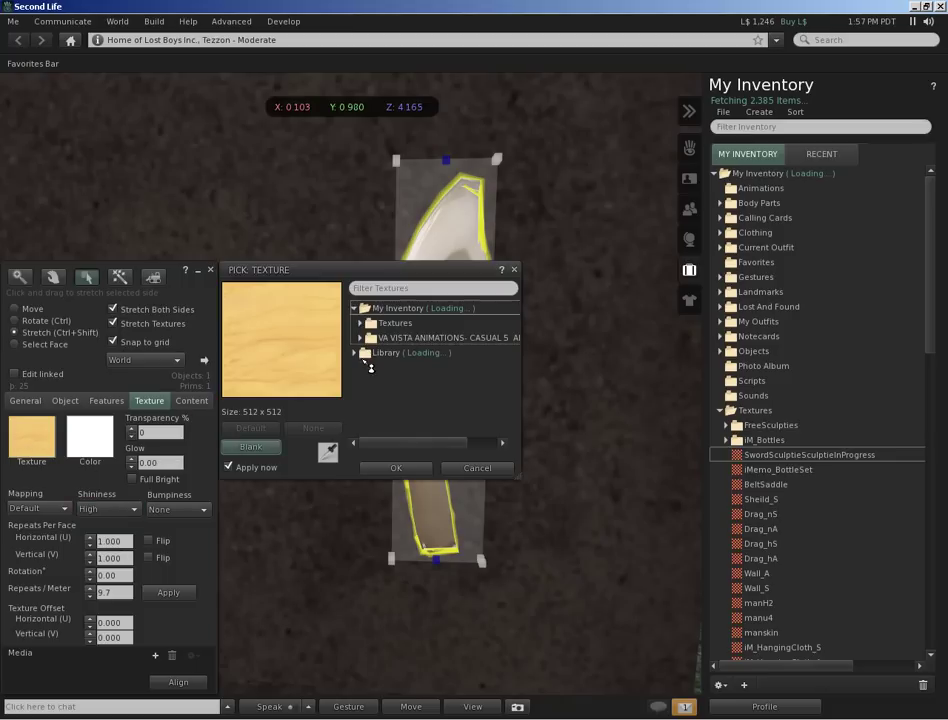
{"action": "left_click", "coordinate": [251, 447]}
{"action": "left_click", "coordinate": [390, 468]}
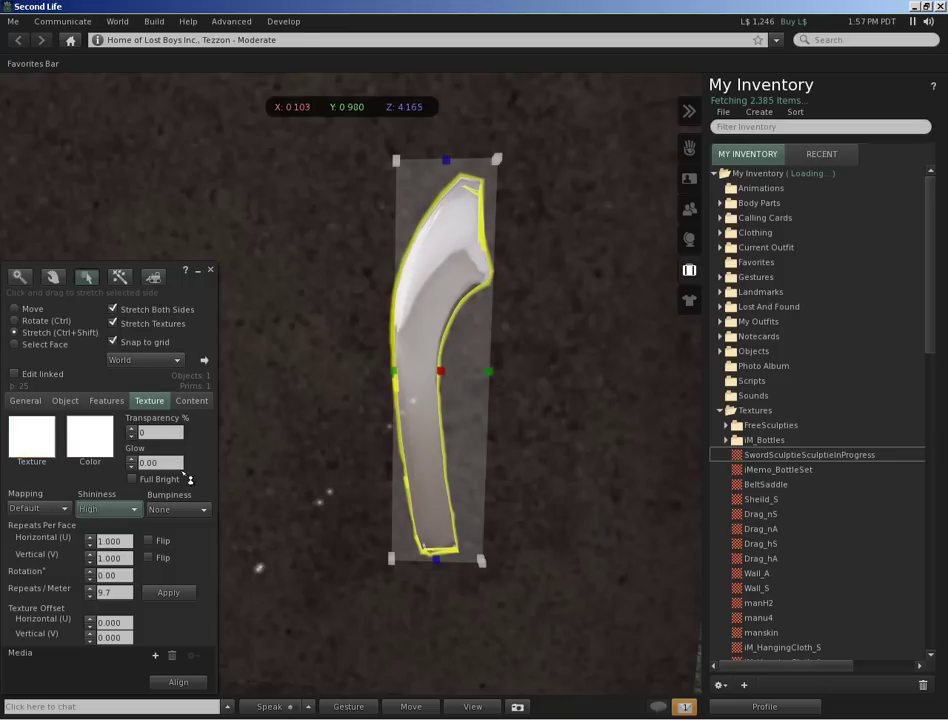
Rotate the blade around its Z and Y axes to check its shape and shine from other angles.
{"action": "left_click", "coordinate": [20, 322]}
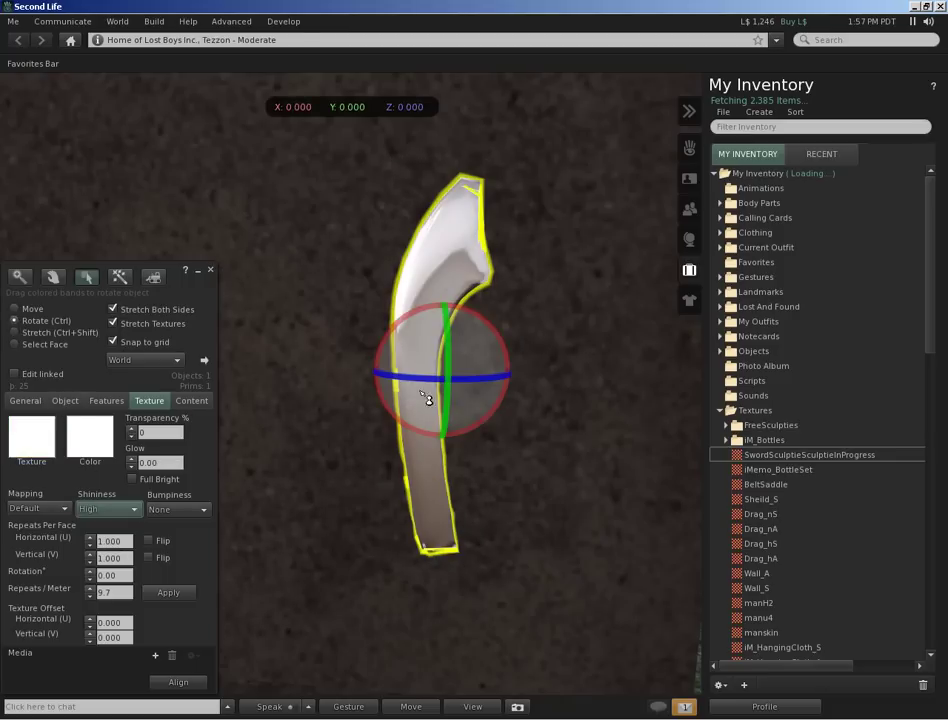
{"action": "mouse_move", "coordinate": [408, 382]}
{"action": "left_mouse_down"}
{"action": "mouse_move", "coordinate": [680, 376]}
{"action": "mouse_move", "coordinate": [131, 387]}
{"action": "mouse_move", "coordinate": [11, 396]}
{"action": "mouse_move", "coordinate": [6, 406]}
{"action": "mouse_move", "coordinate": [236, 400]}
{"action": "left_mouse_up"}
{"action": "left_click_drag", "start_coordinate": [357, 399], "coordinate": [413, 395]}
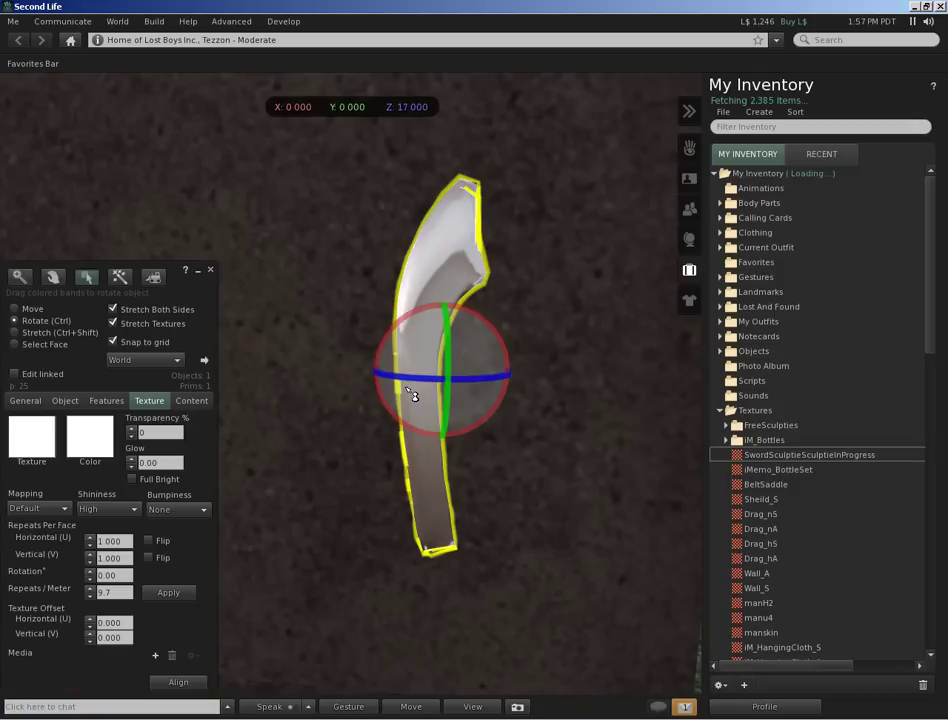
{"action": "left_click_drag", "start_coordinate": [460, 342], "coordinate": [449, 372]}
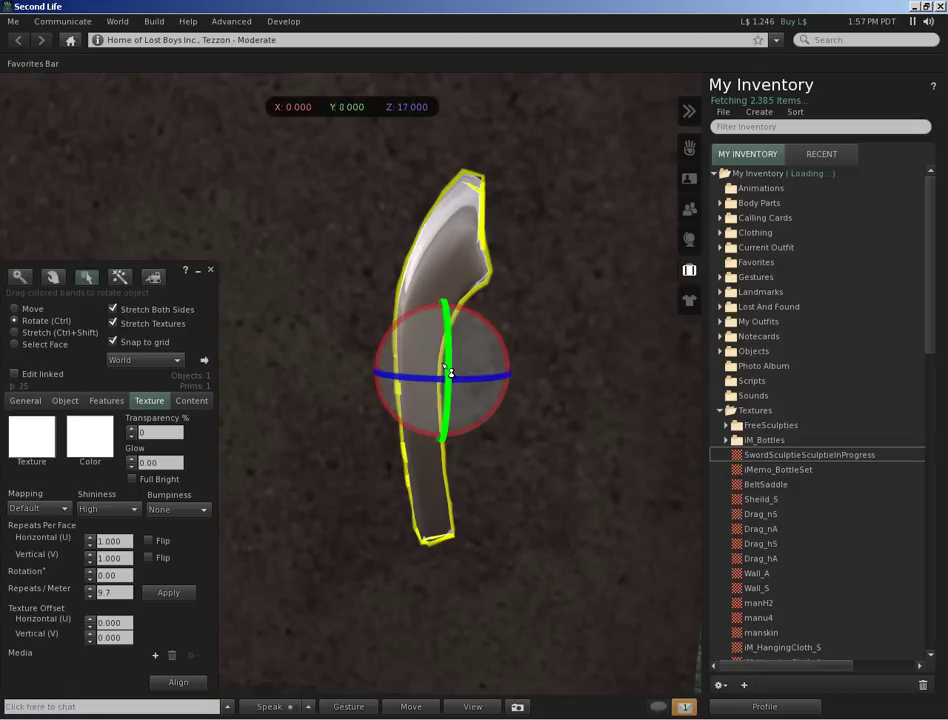
{"action": "left_click_drag", "start_coordinate": [390, 383], "coordinate": [408, 382]}
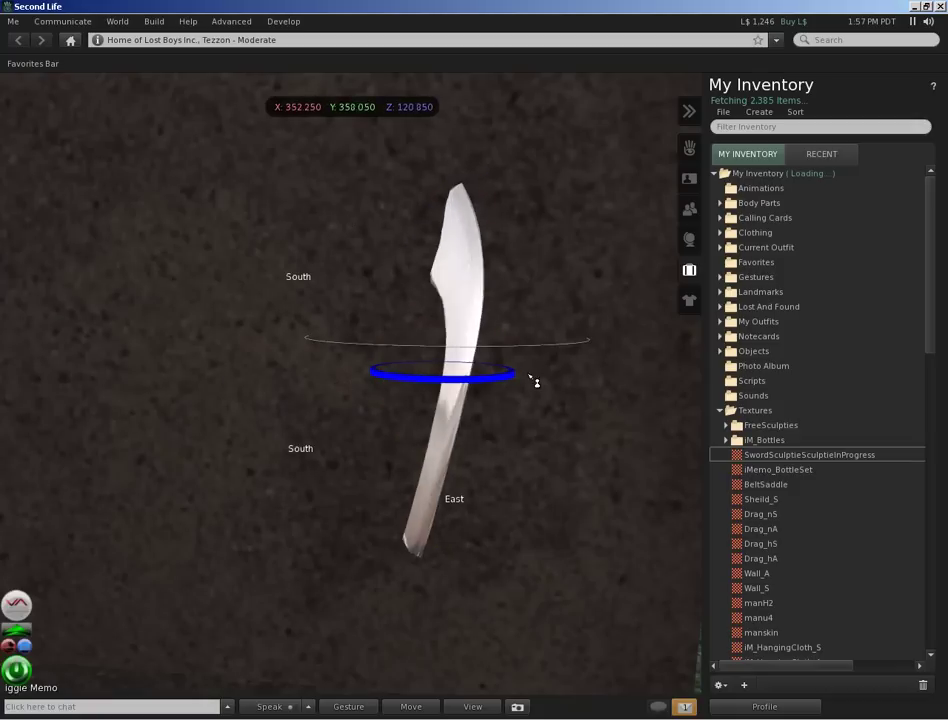